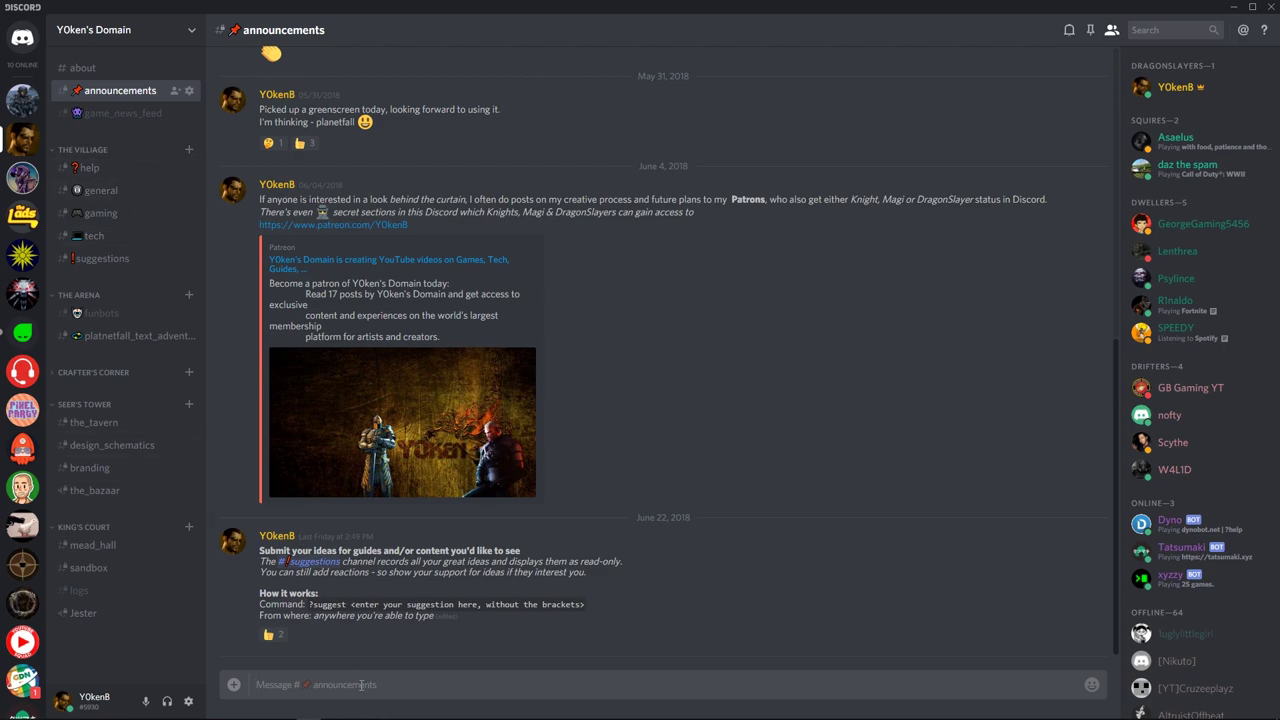
Post the message "?suggest and then my suggestion" in the announcements channel and open the suggestions channel to check the bot's post.
text(?suggest and then my suggestion)
key(Return)
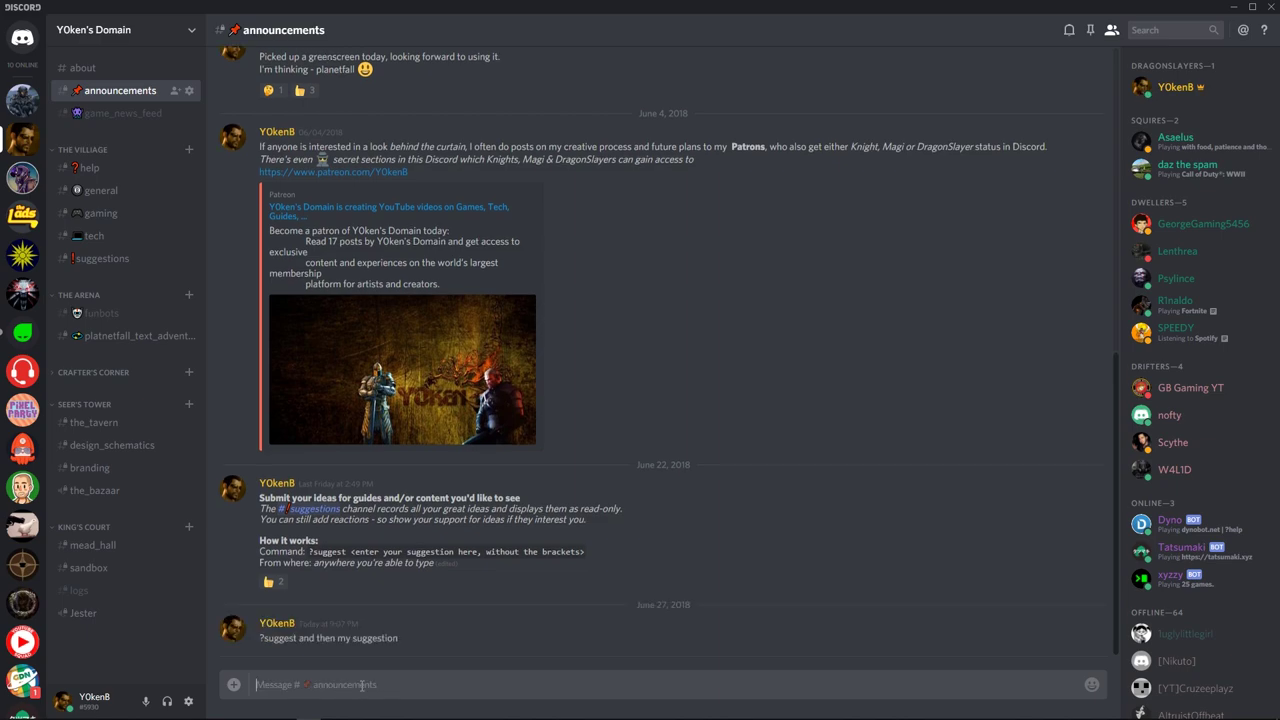
click(121, 261)
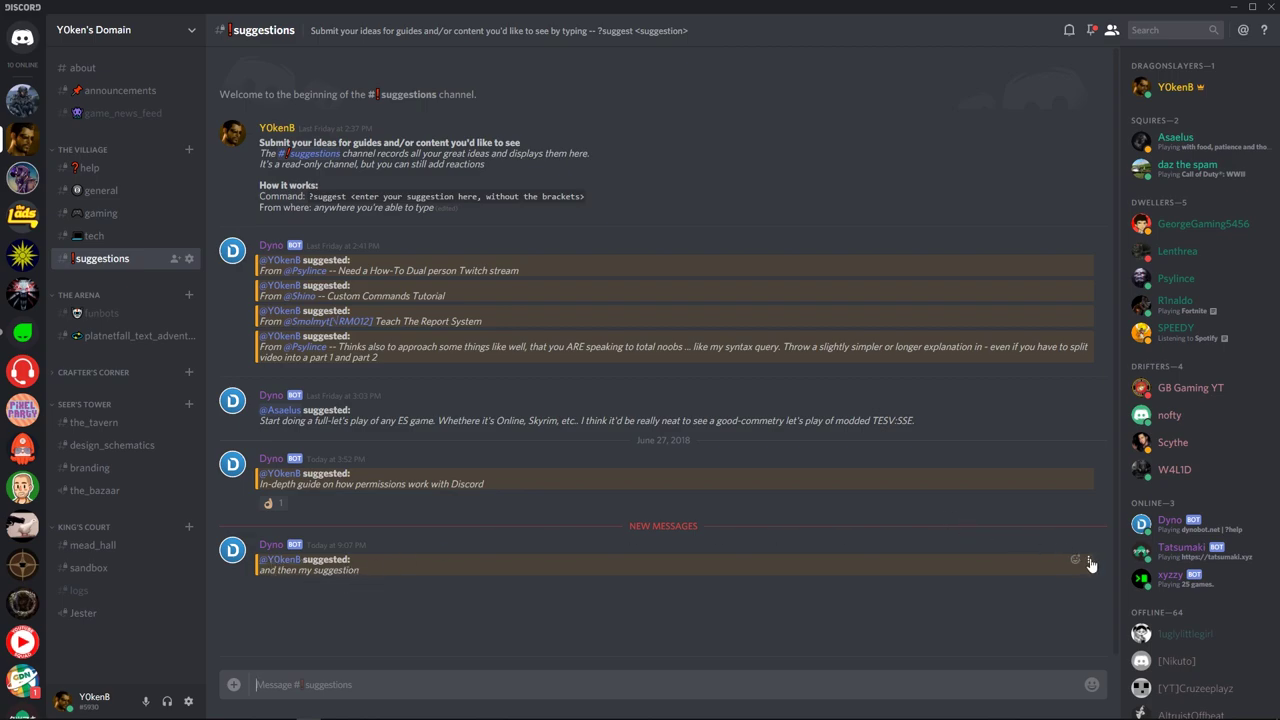
Delete the bot's "and then my suggestion" message from the suggestions channel.
click(1088, 560)
click(1085, 590)
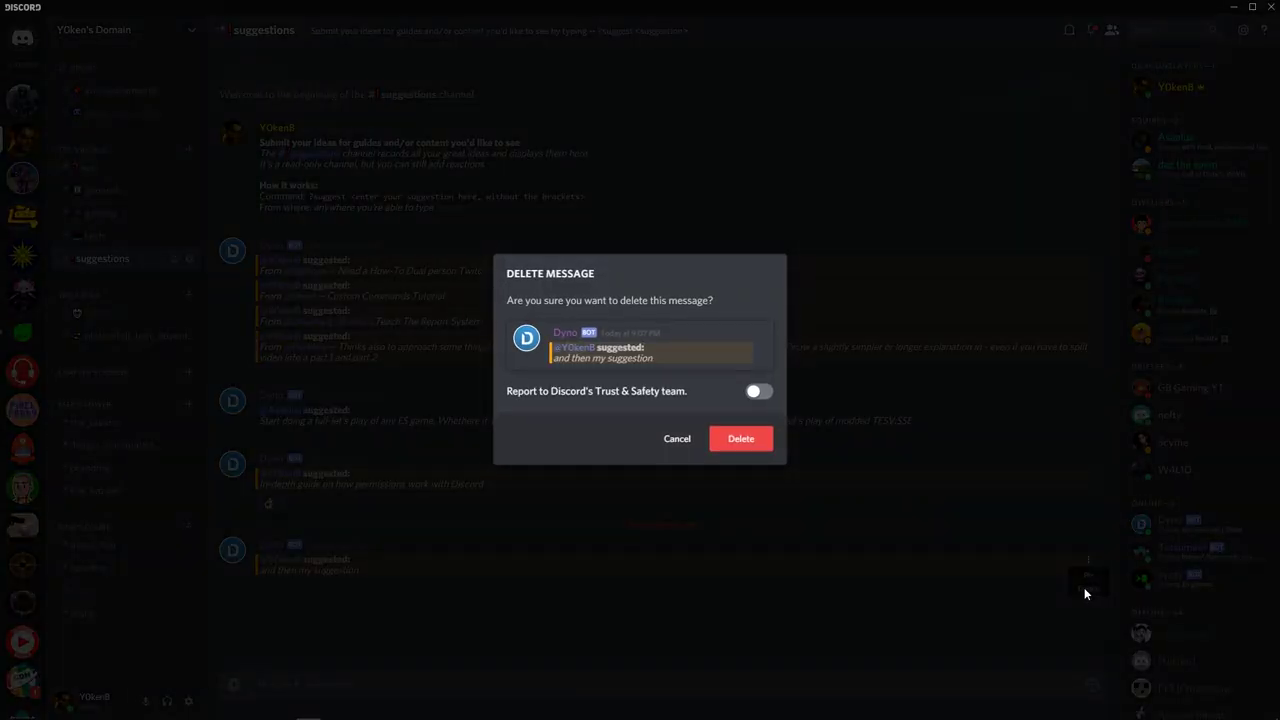
click(764, 450)
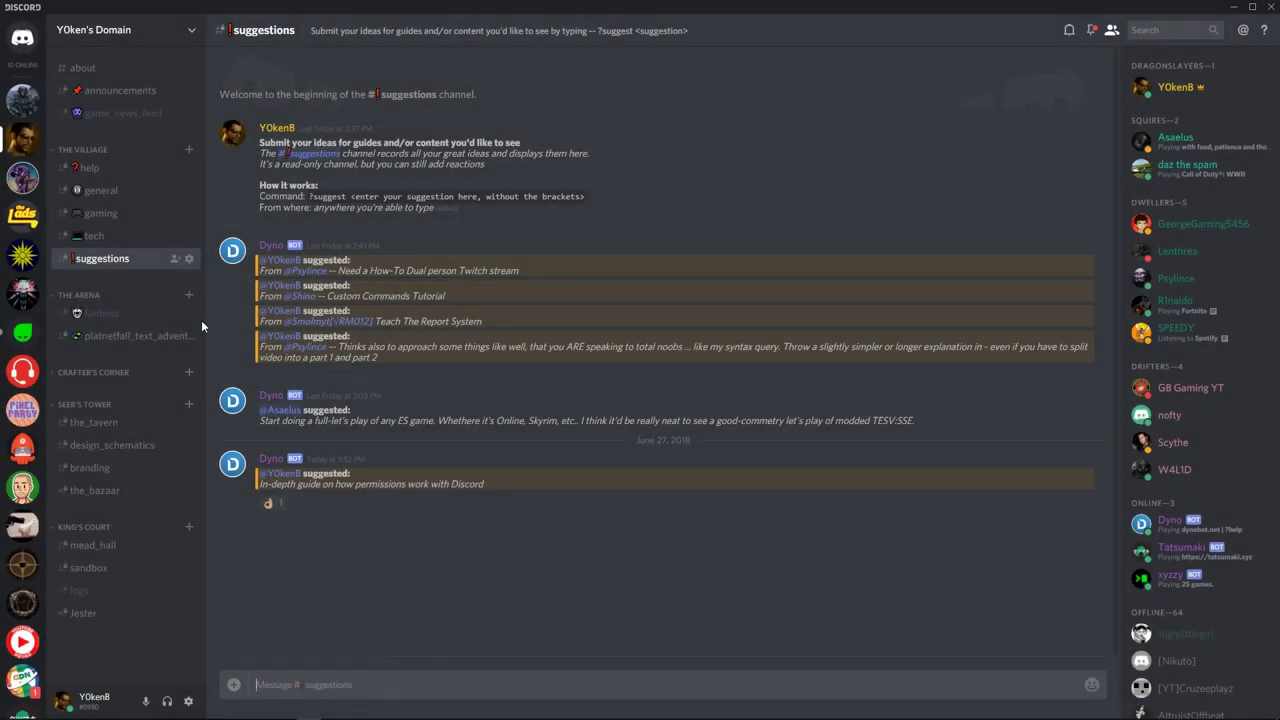
click(189, 258)
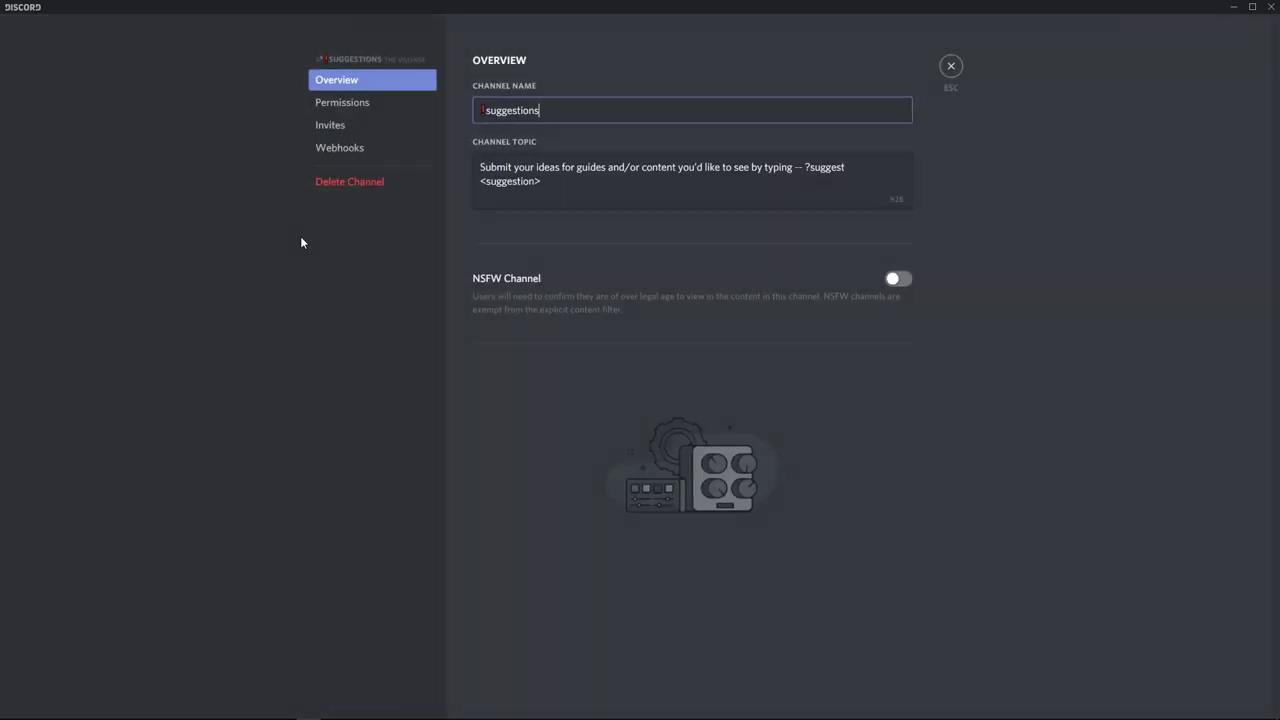
click(360, 103)
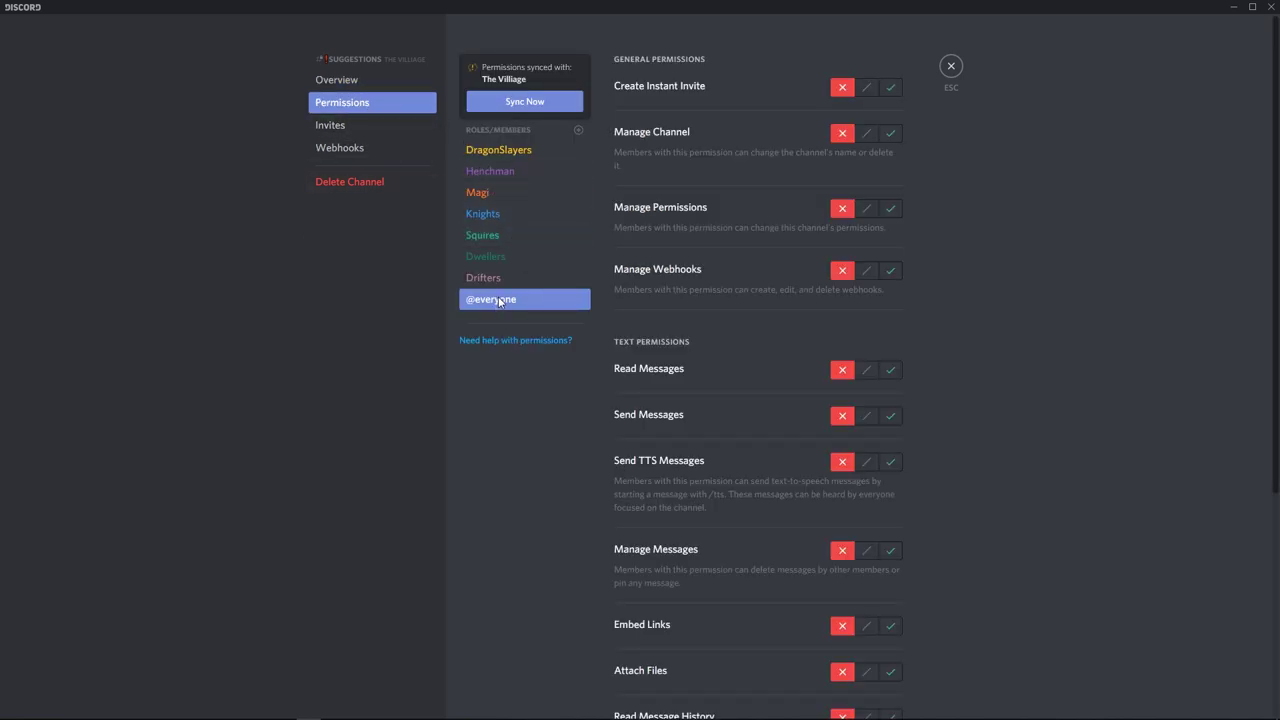
scroll(848, 320, down, 3)
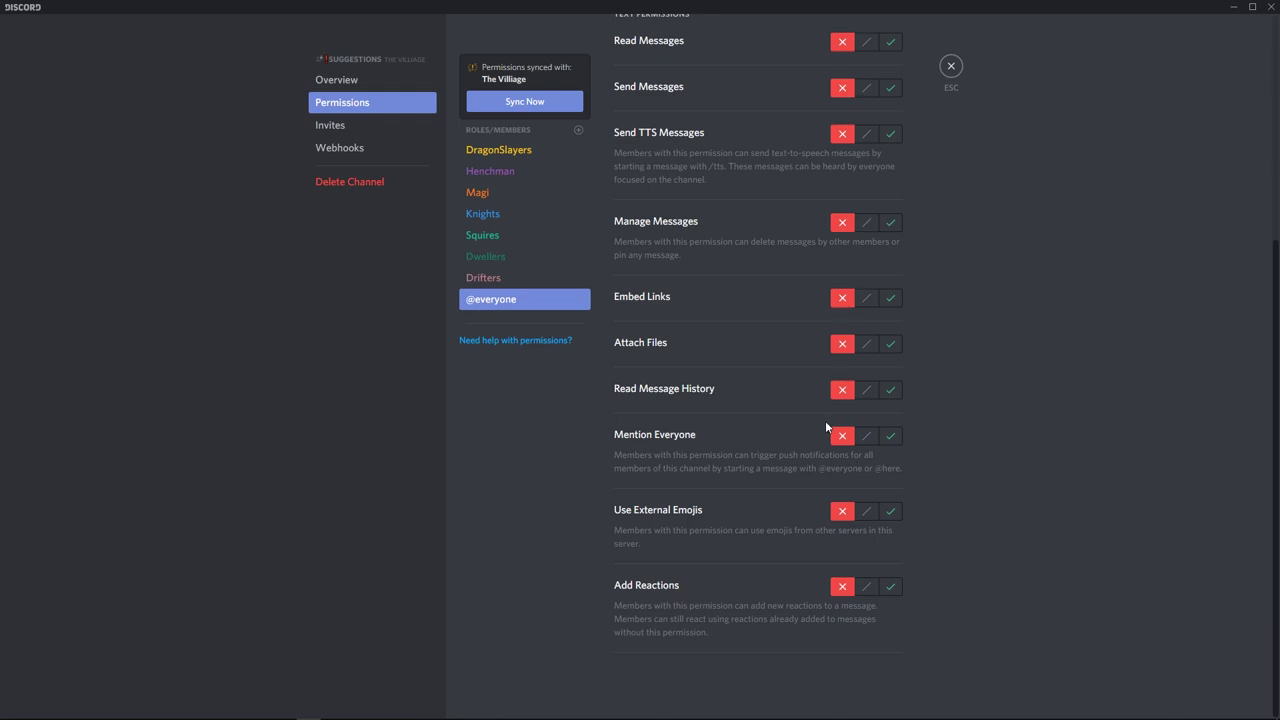
scroll(825, 415, up, 3)
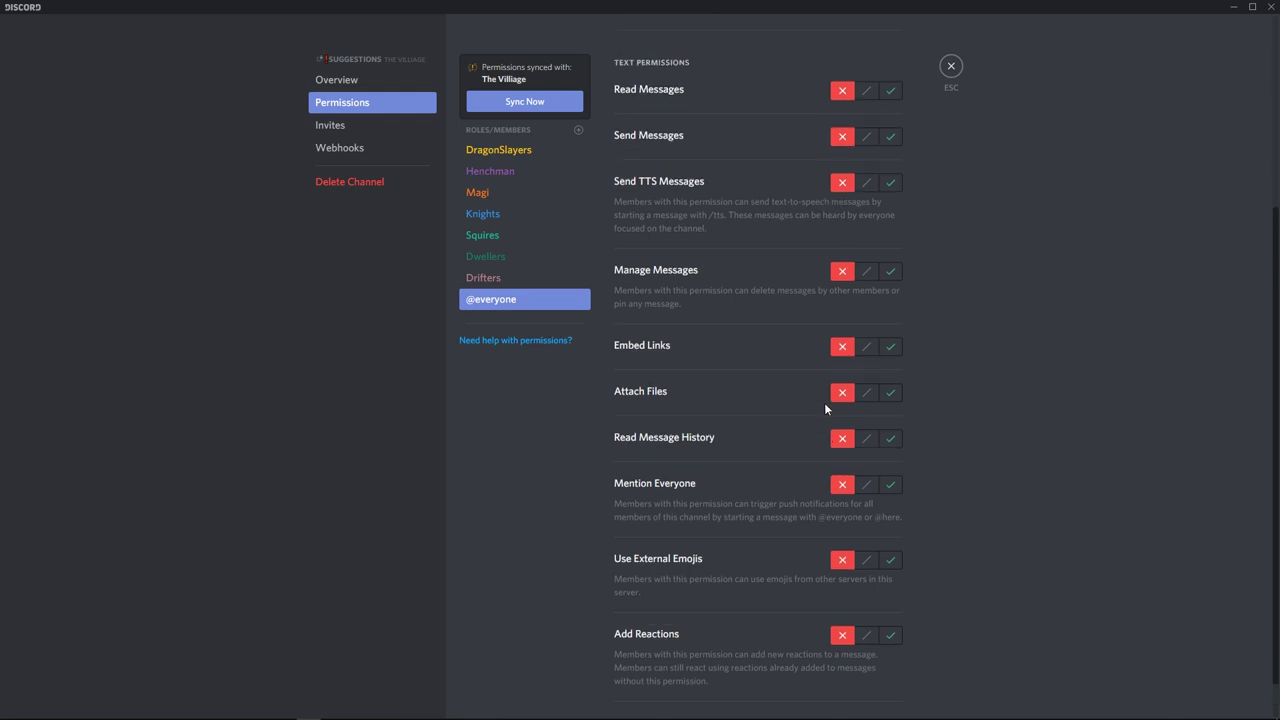
Examine the suggestions channel permissions of the Drifters, Dwellers and Squires roles, including reading messages, message history and reactions.
click(489, 281)
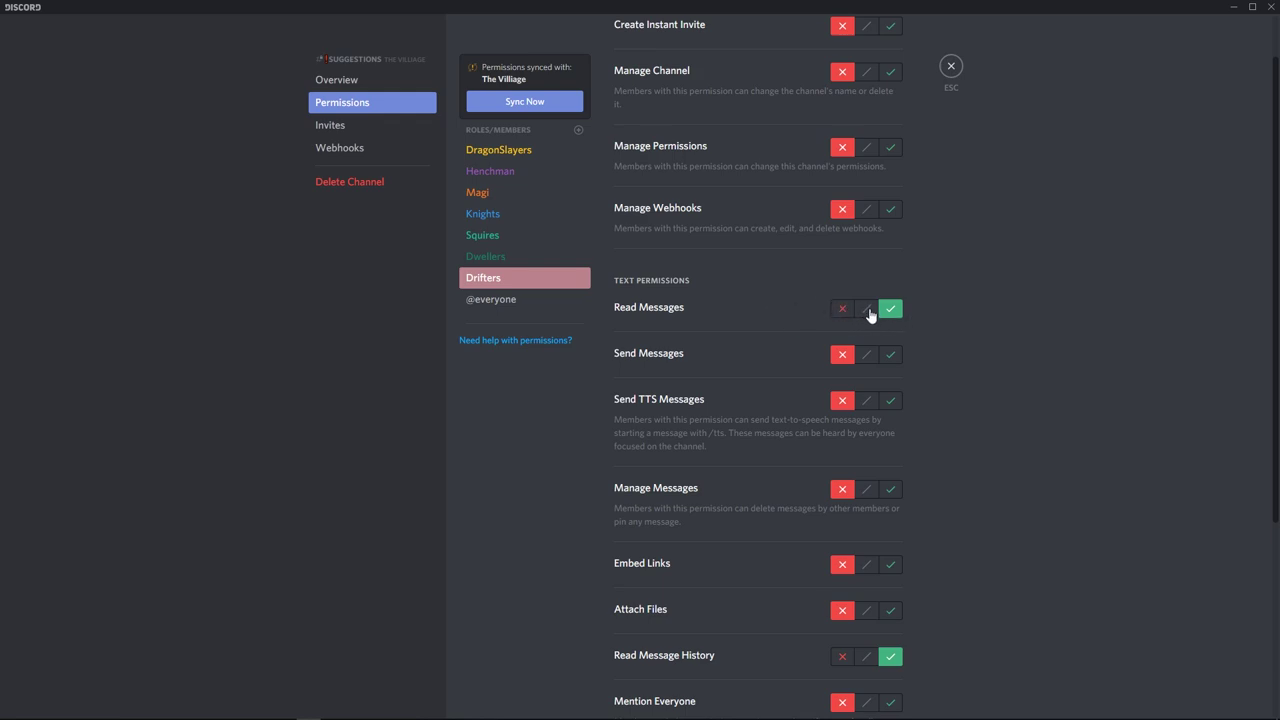
scroll(1026, 420, down, 2)
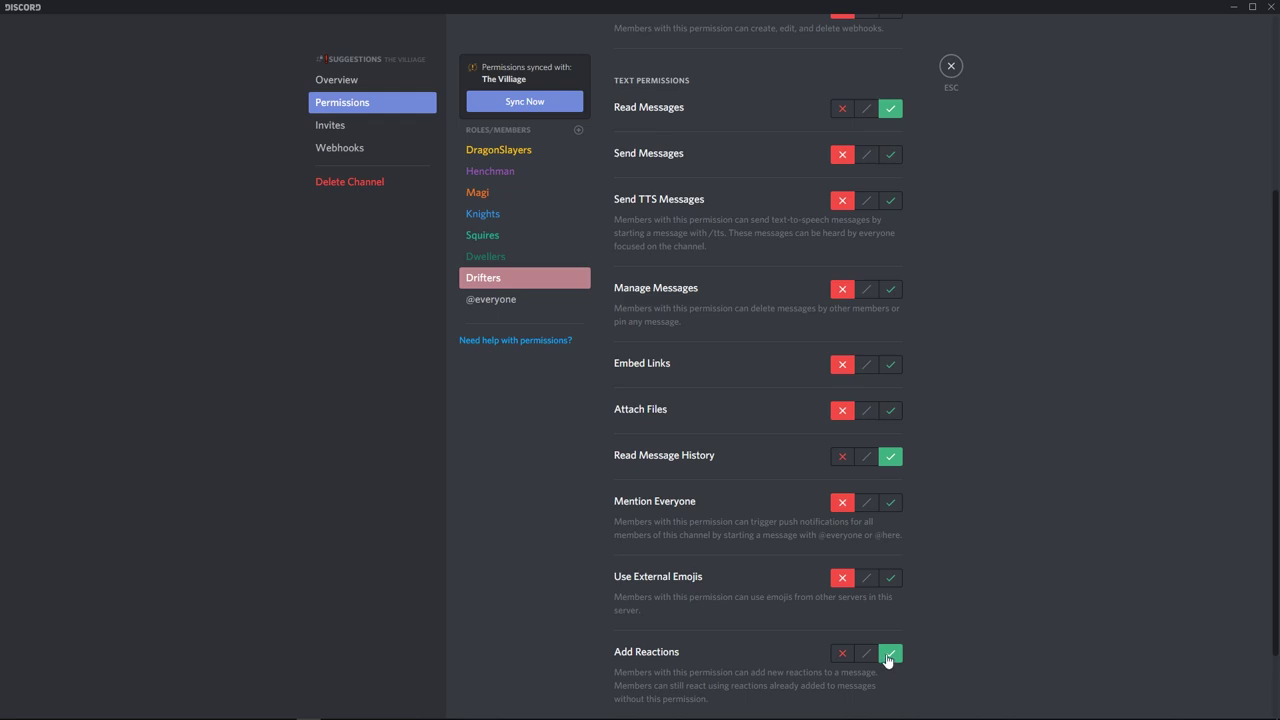
click(516, 260)
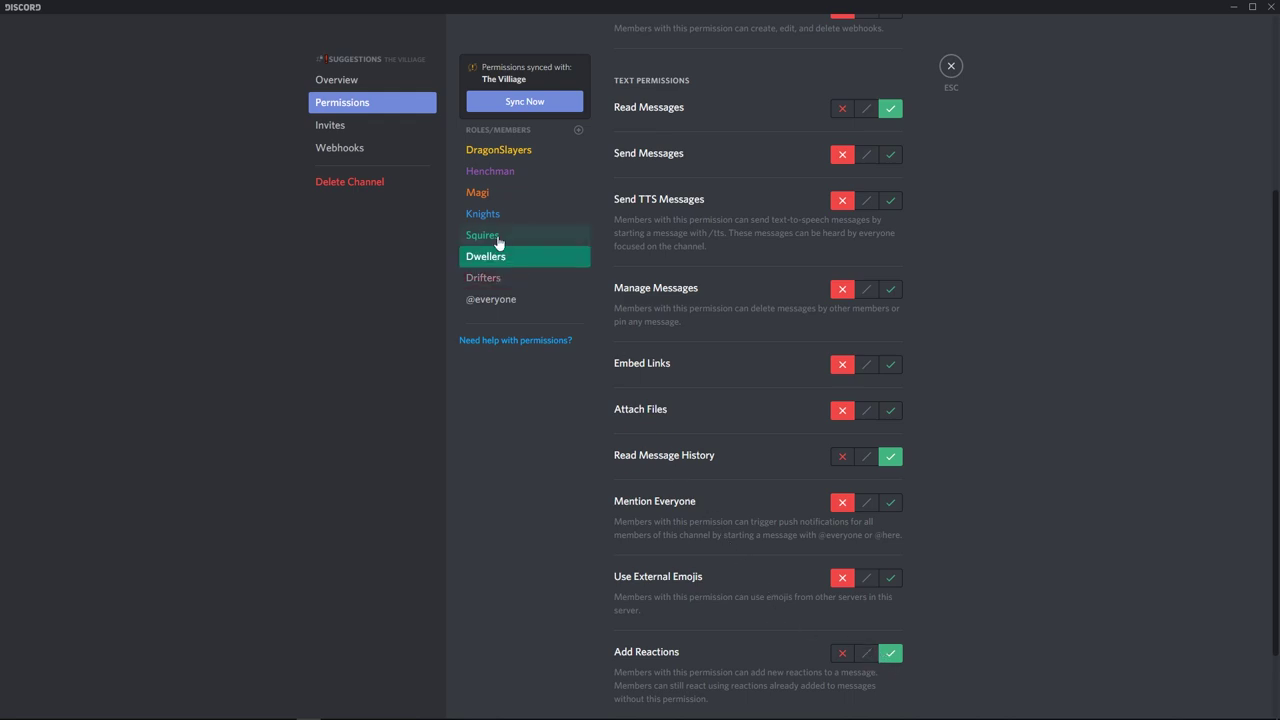
click(500, 238)
scroll(800, 260, up, 3)
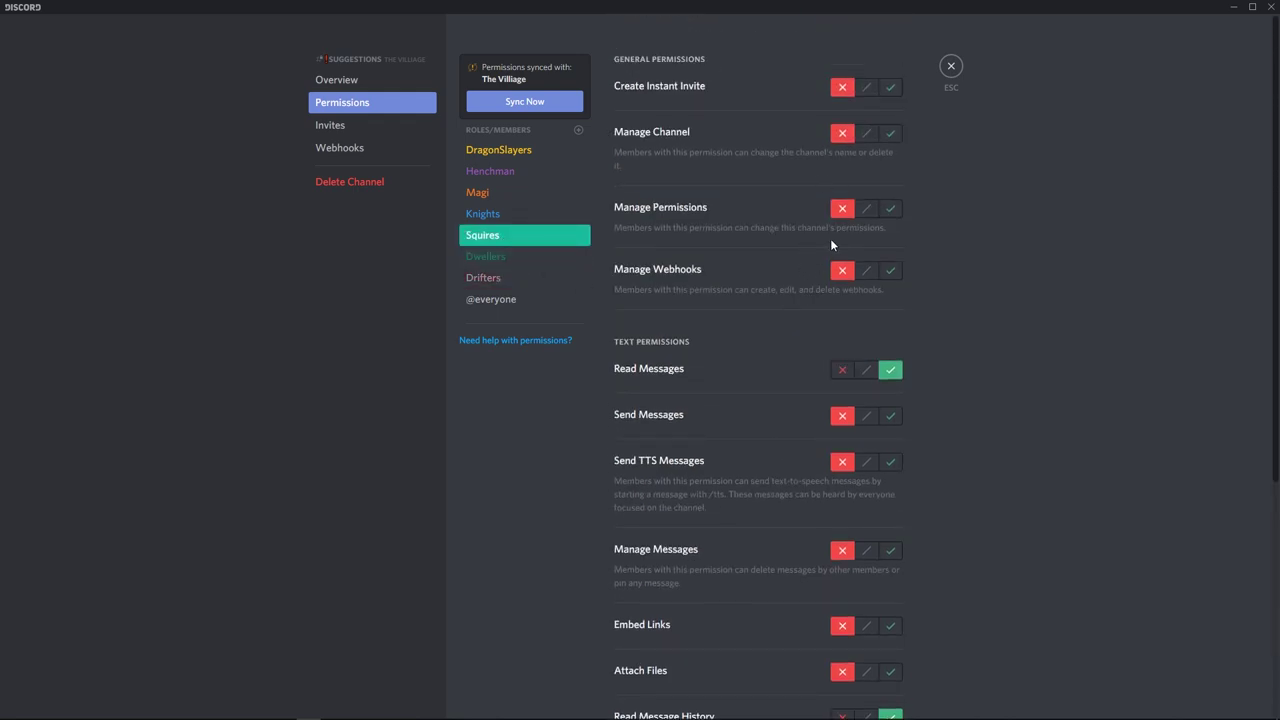
scroll(790, 321, down, 5)
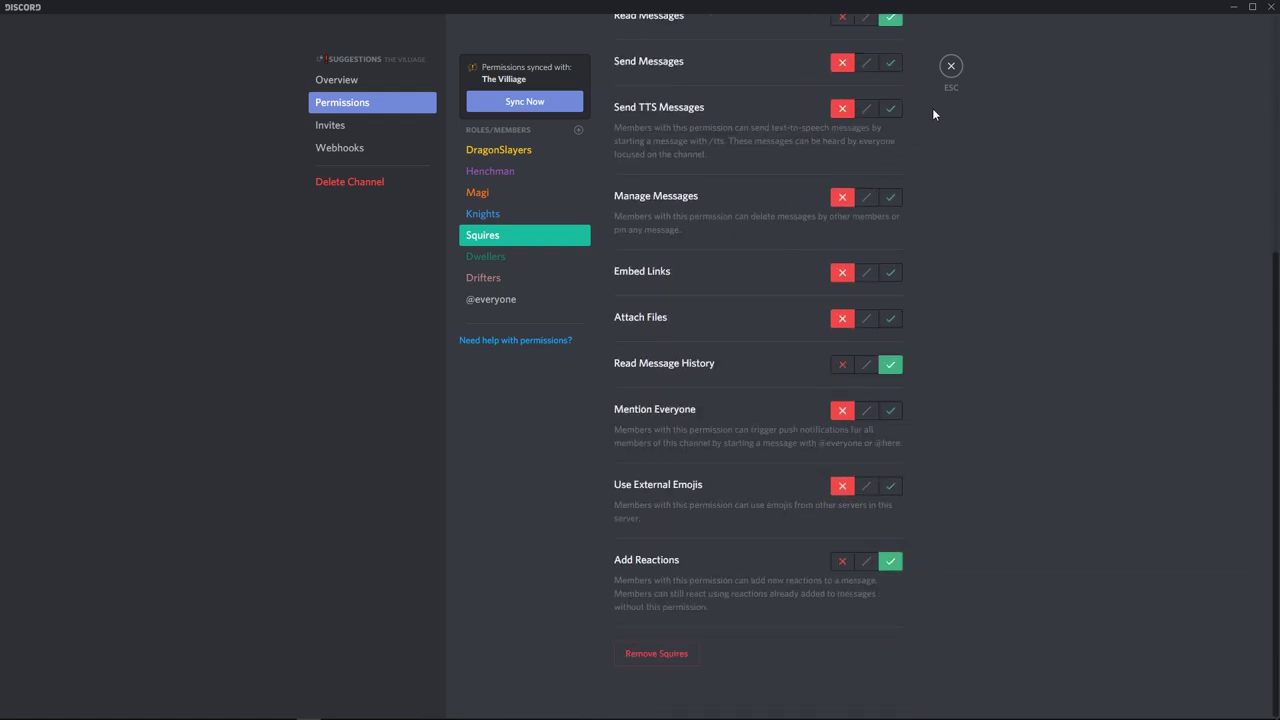
Examine the Henchman role's general and text permissions for the suggestions channel.
click(490, 171)
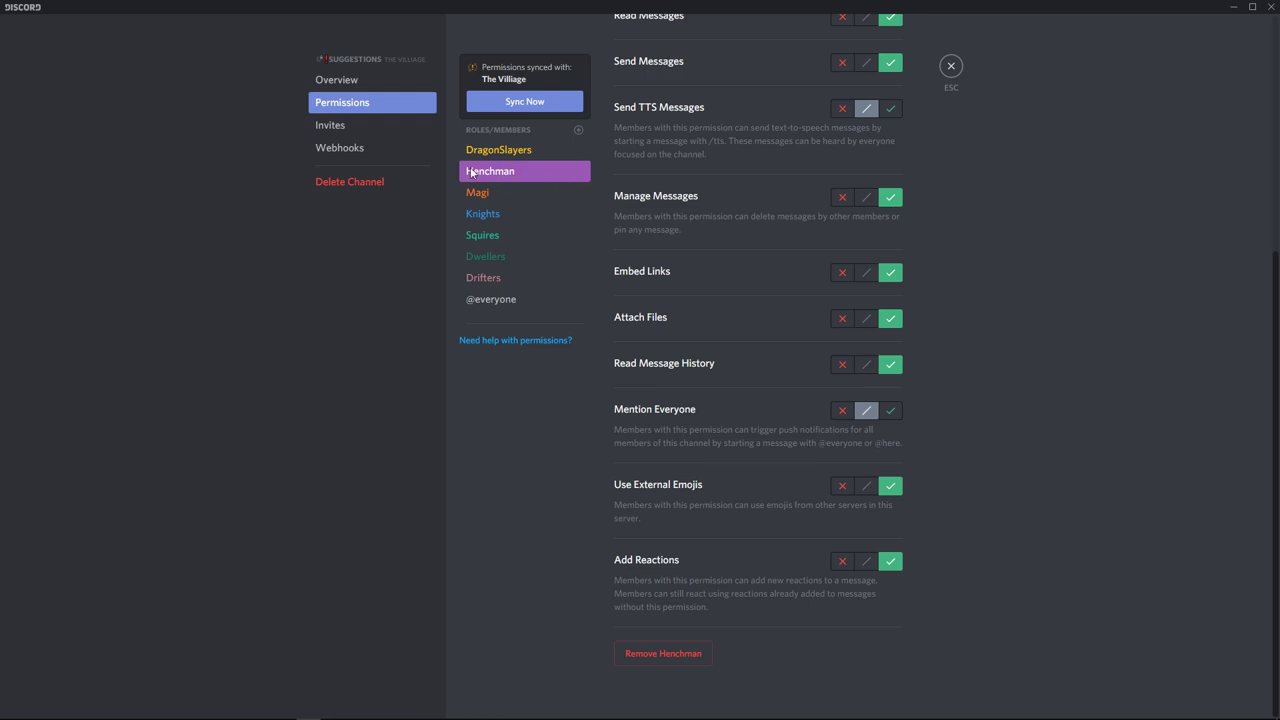
scroll(1029, 258, up, 3)
scroll(944, 286, up, 1)
scroll(942, 284, down, 3)
scroll(946, 282, up, 1)
scroll(946, 282, up, 2)
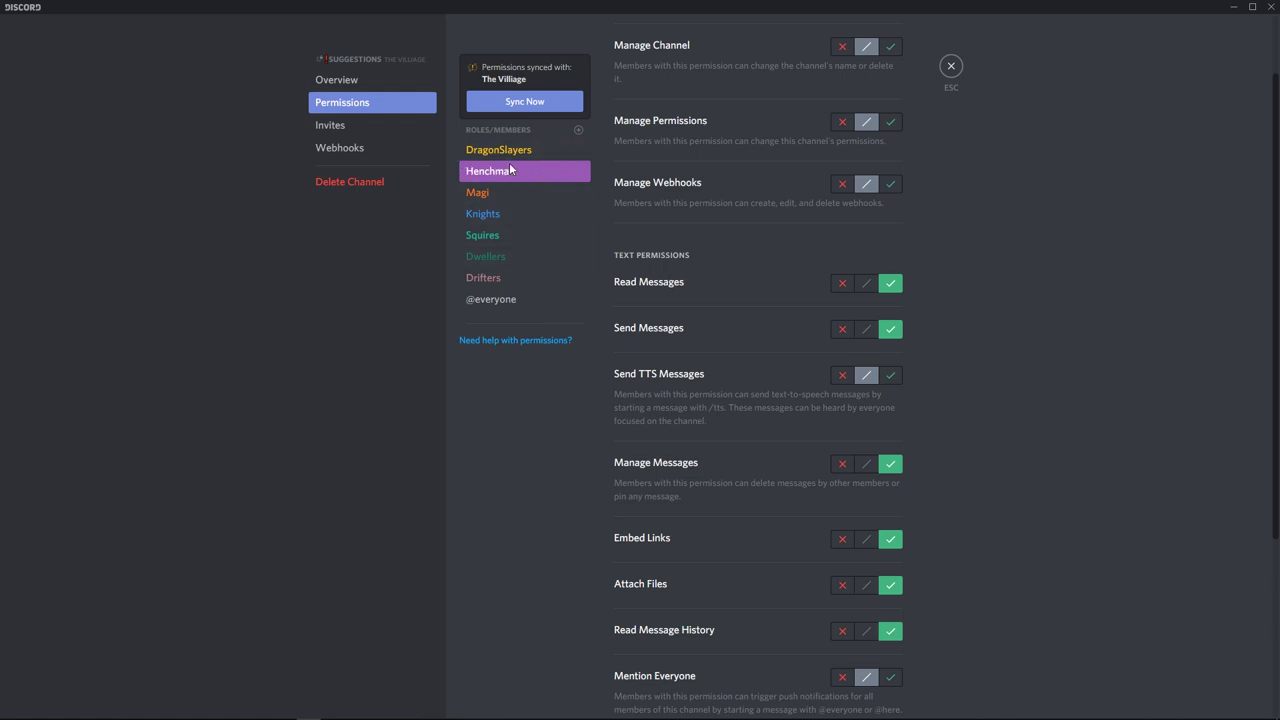
Compare the Squires, Dwellers and Drifters permissions once more and close the channel settings.
click(495, 238)
click(517, 258)
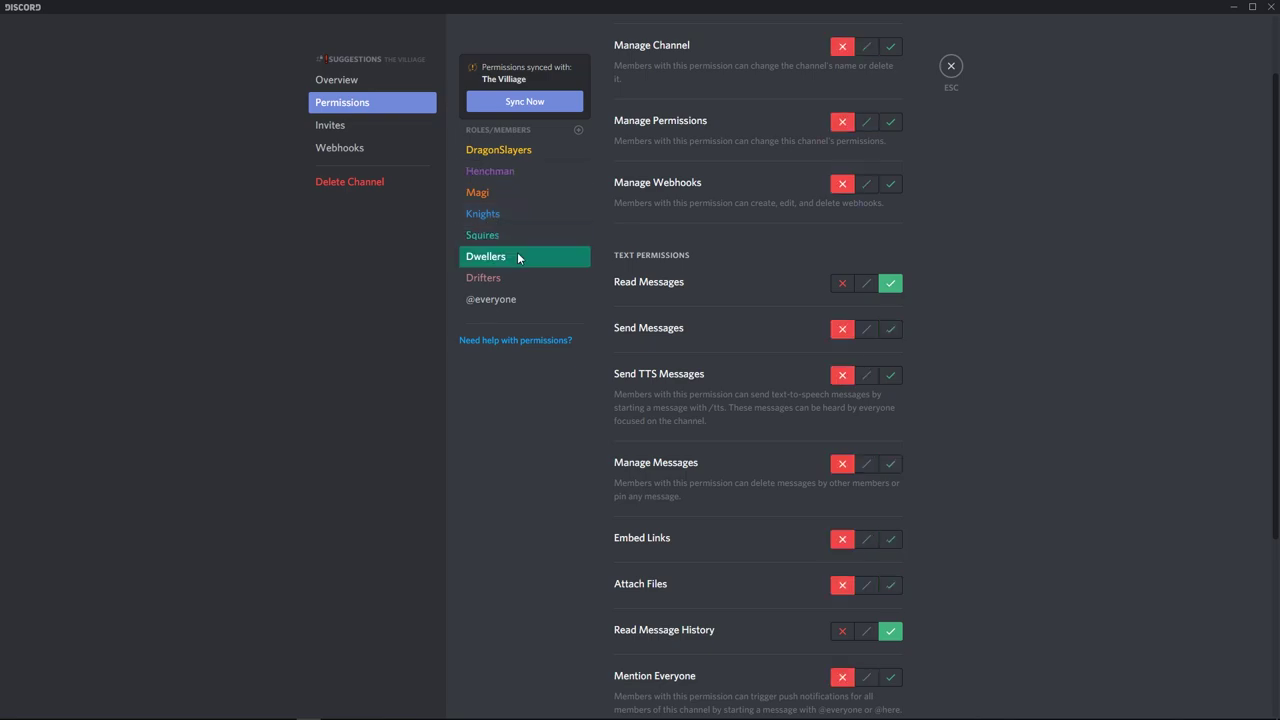
click(522, 280)
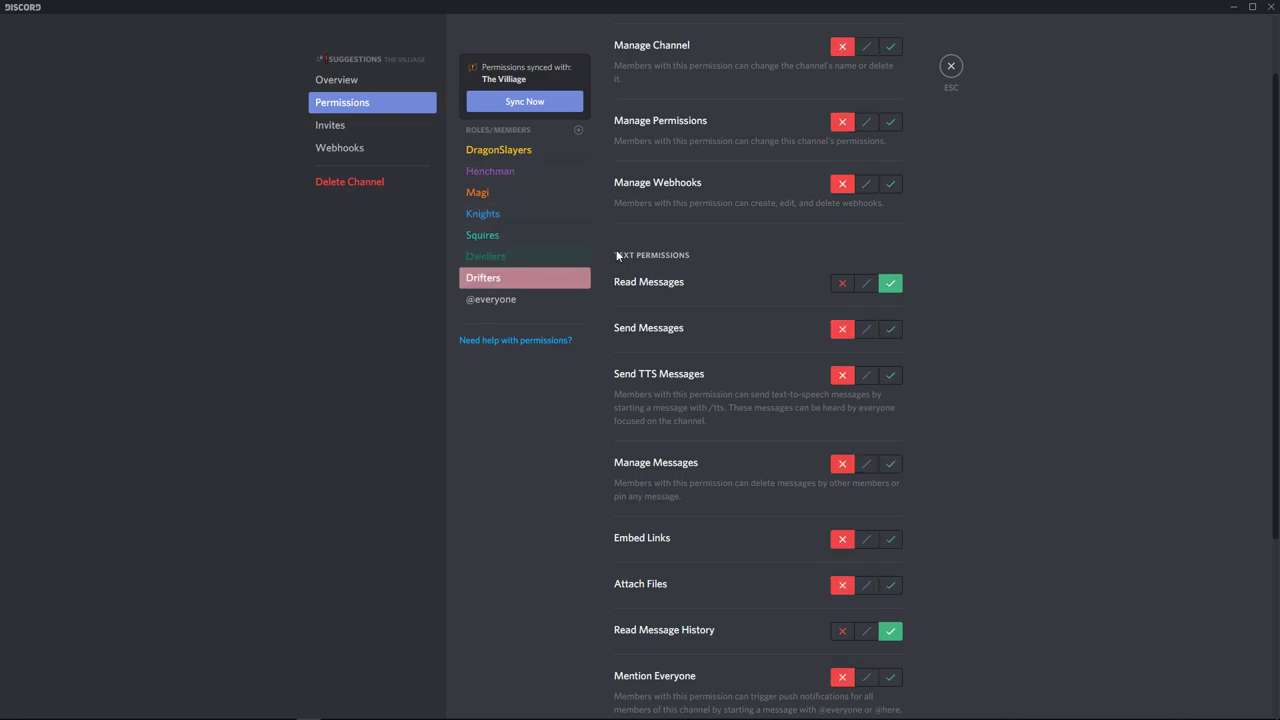
click(951, 66)
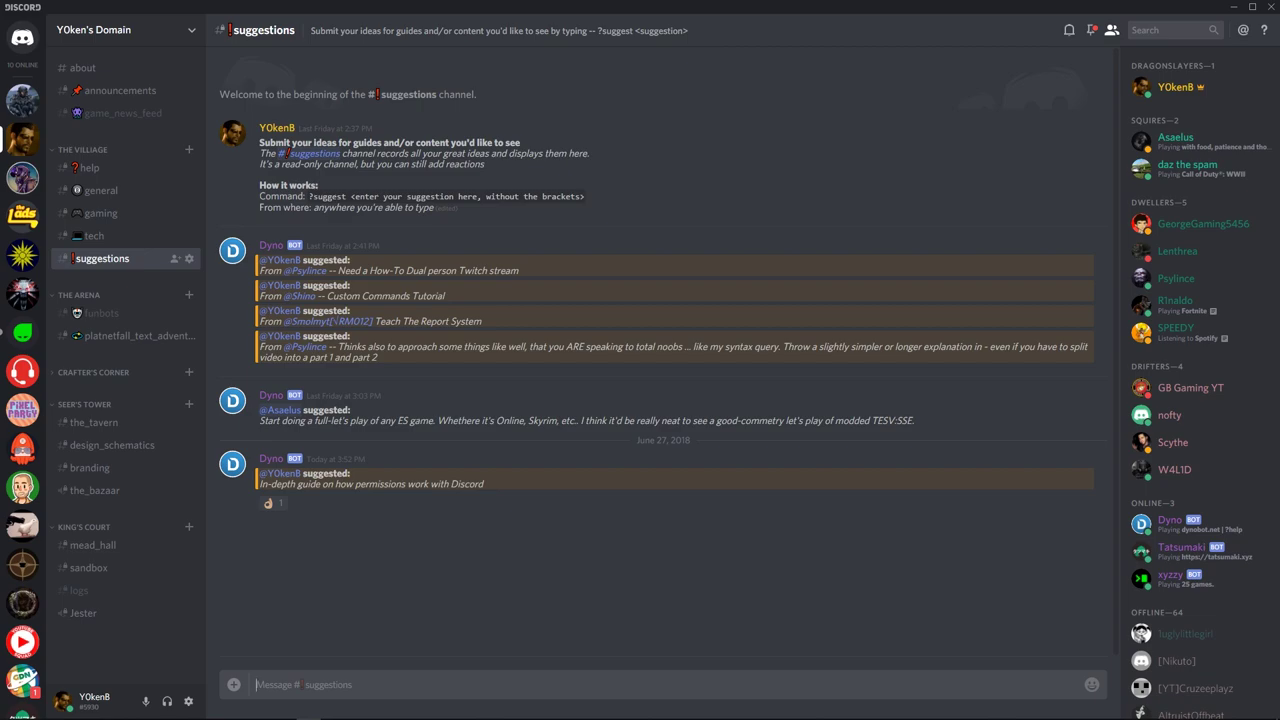
Switch to the Dyno custom commands page in the browser and set the new command's name to suggest.
key(alt+Tab)
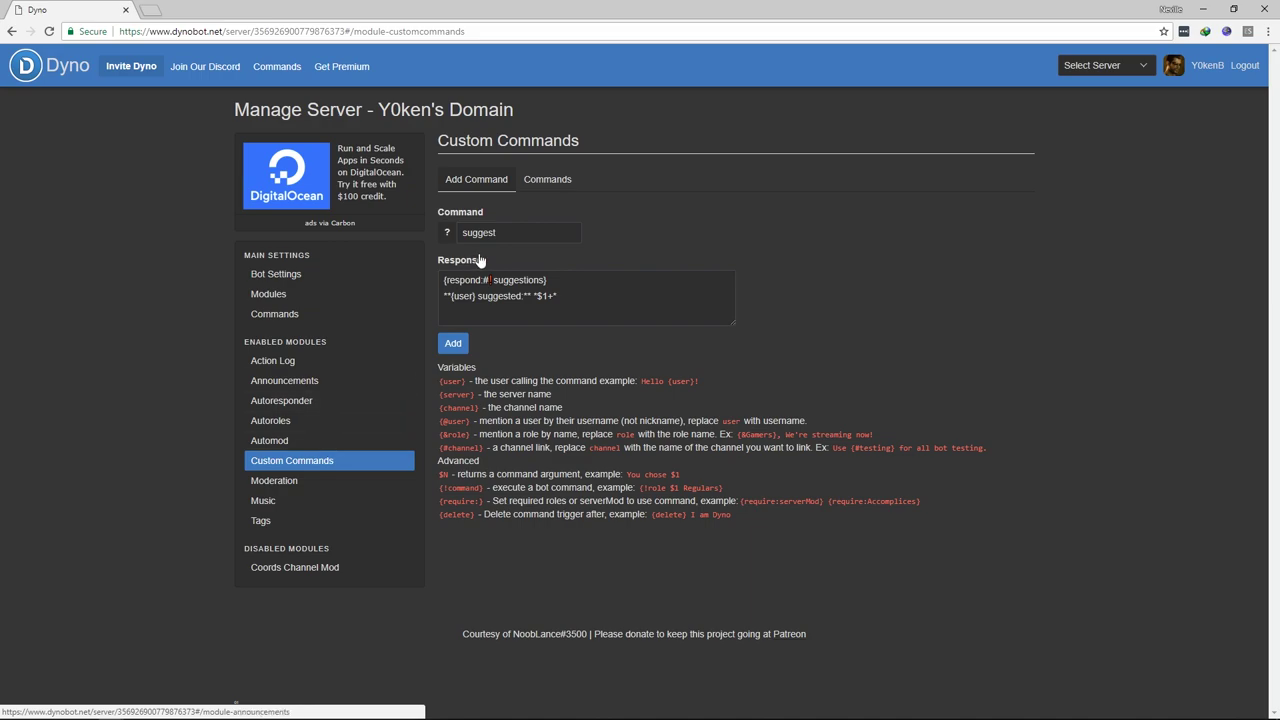
click(513, 232)
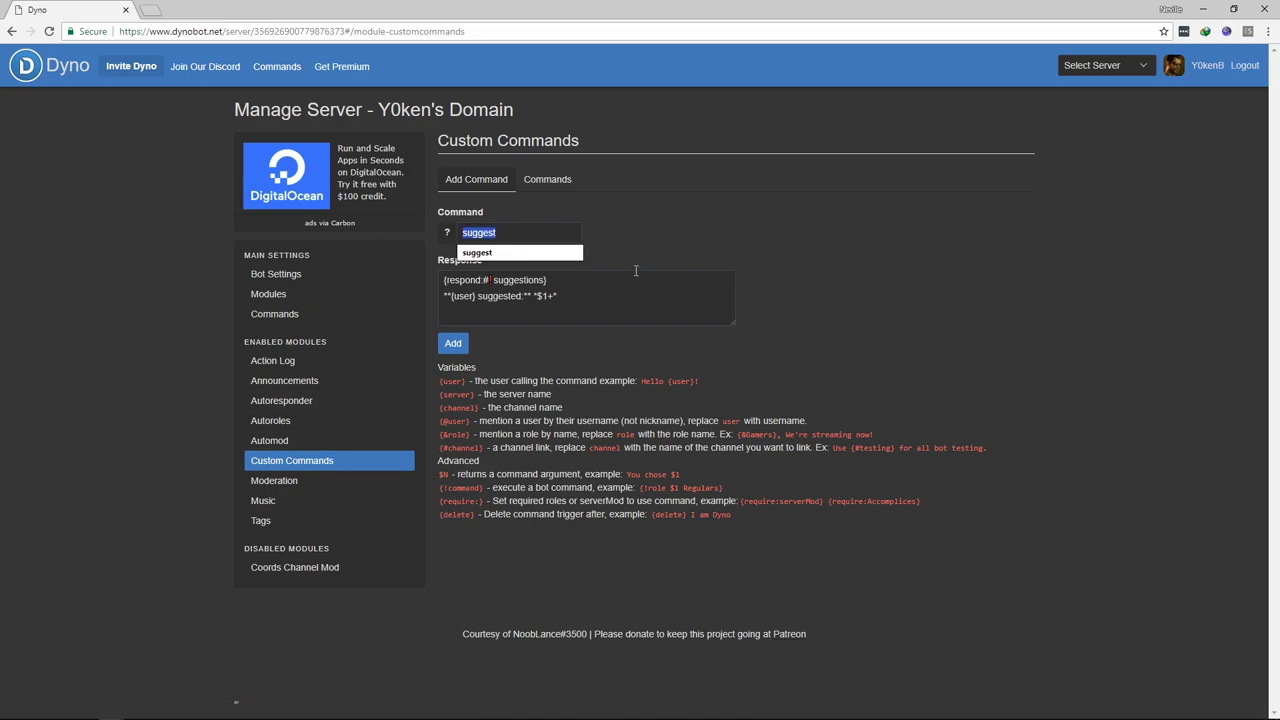
click(478, 252)
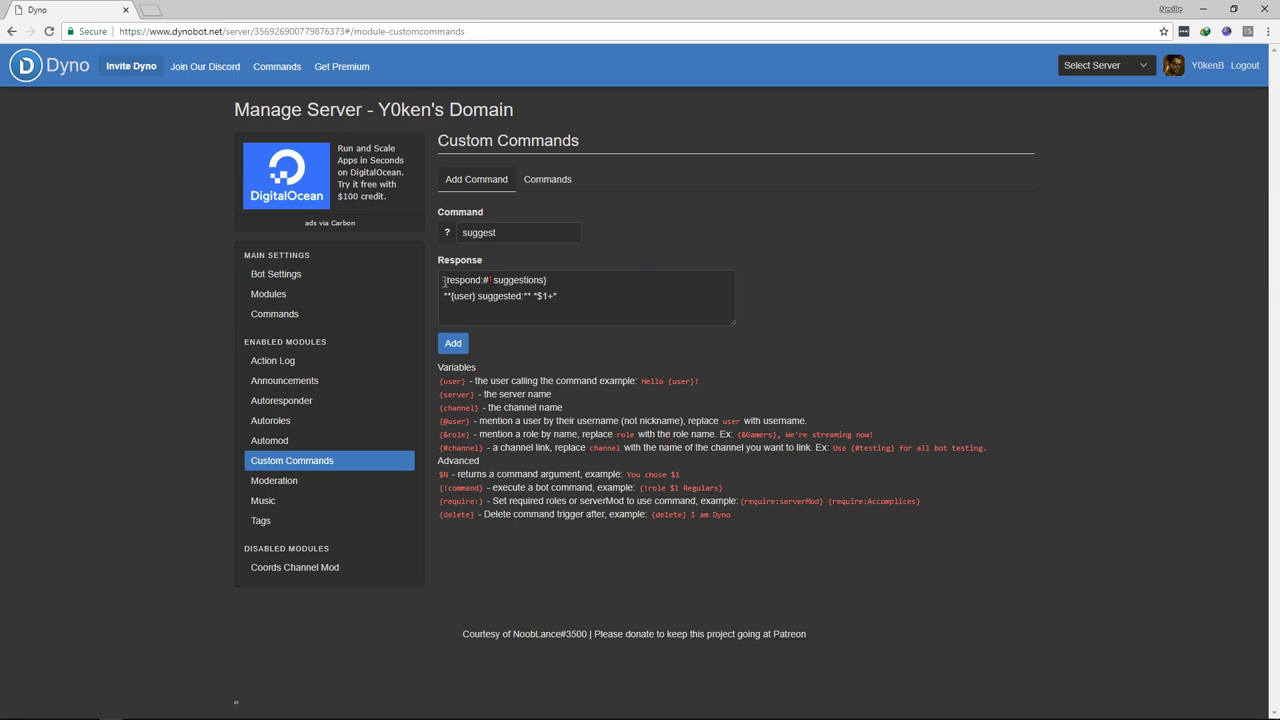
Examine the respond line in the command response that targets the suggestions channel, and compare it with the {#channel} variable description.
drag(443, 281, 546, 281)
click(506, 284)
double_click(487, 280)
drag(438, 449, 486, 452)
drag(443, 280, 565, 280)
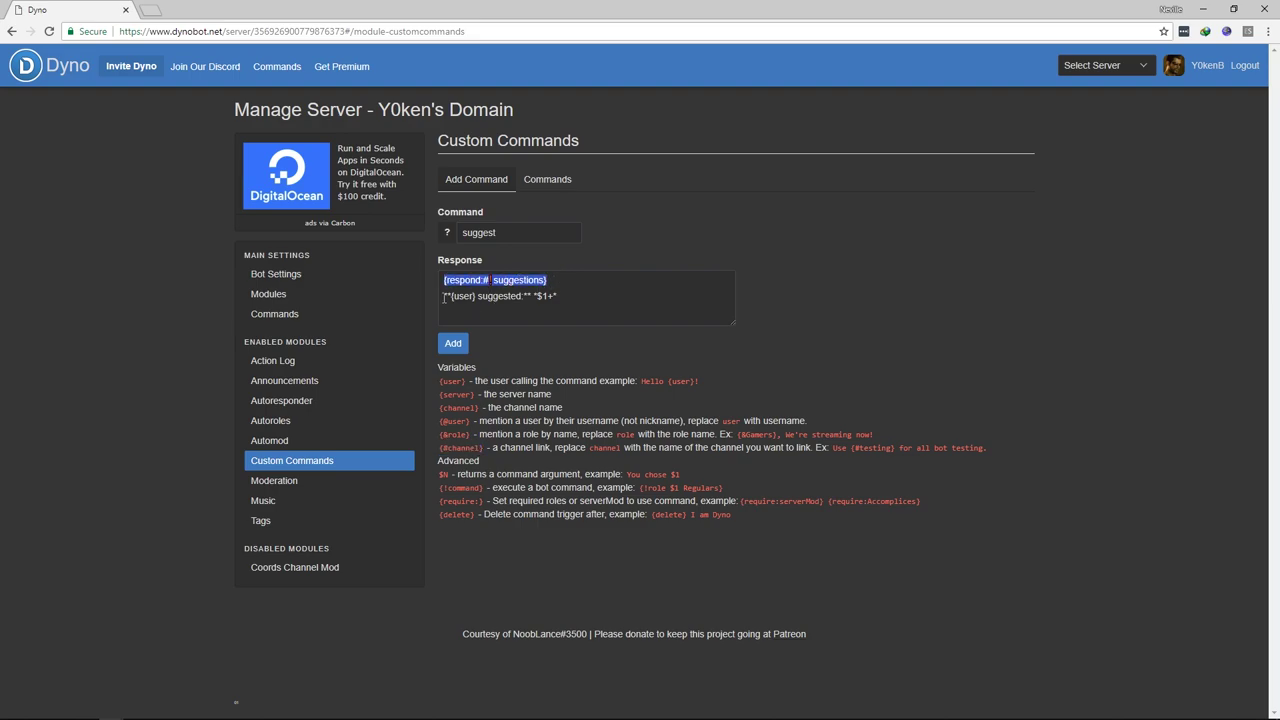
Examine the {user}, "suggested:" and $1+ parts of the response's second line, along with the $N variable description.
drag(449, 296, 477, 297)
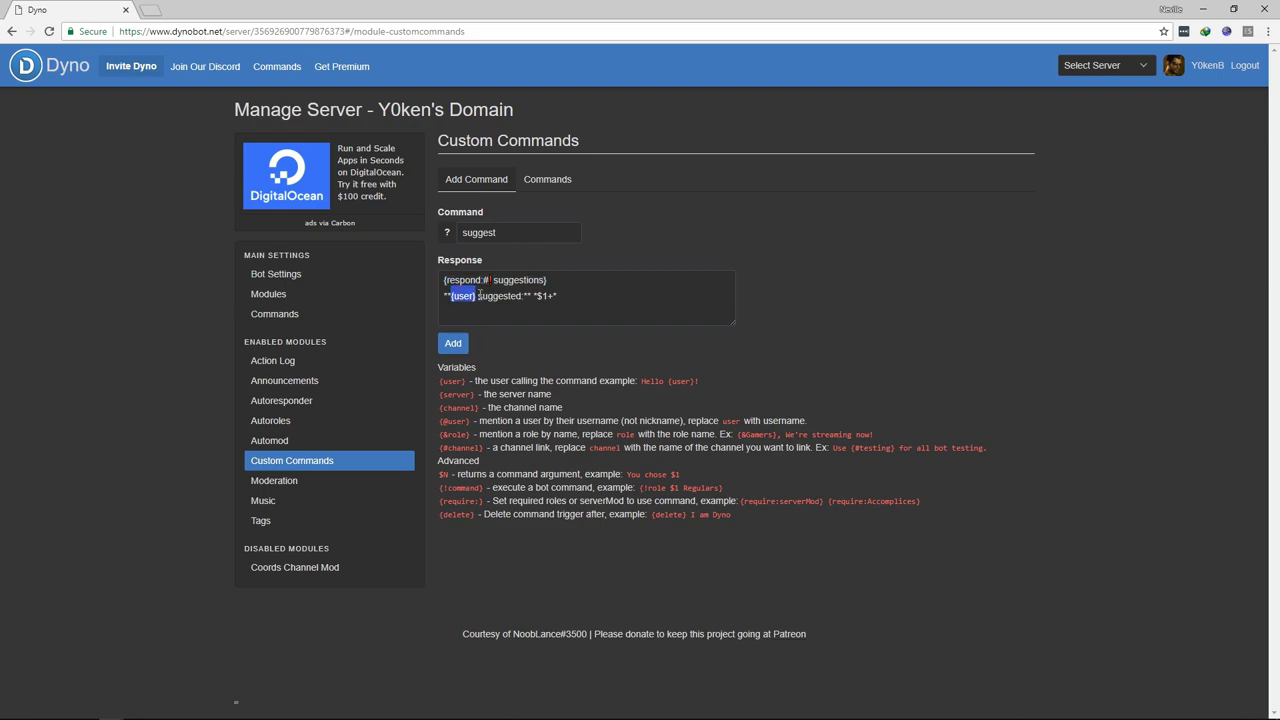
click(478, 296)
drag(478, 296, 561, 297)
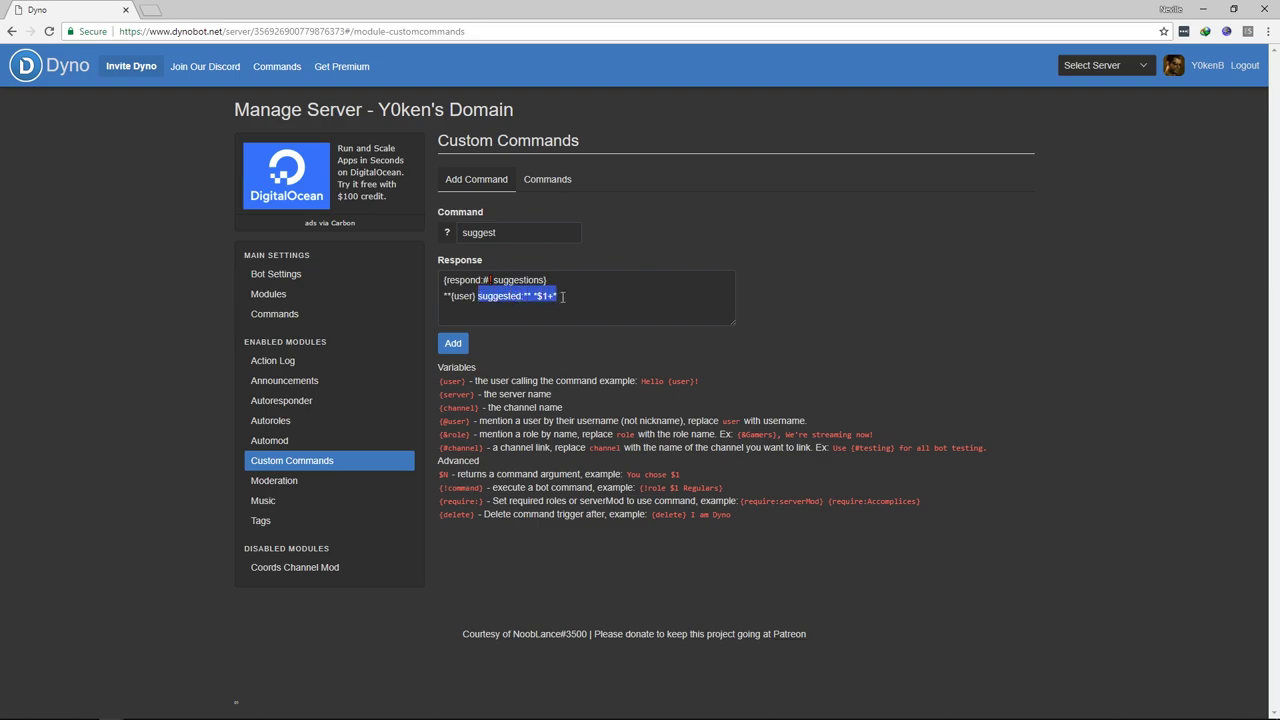
click(546, 300)
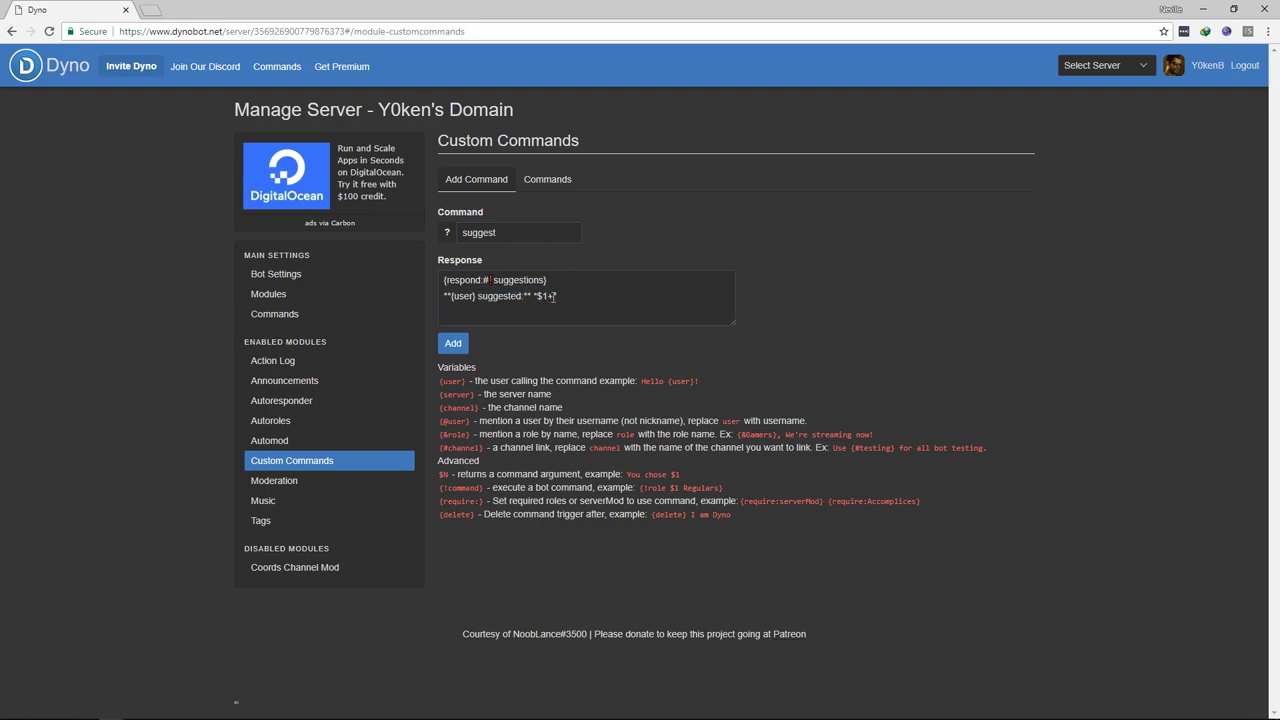
drag(537, 296, 556, 296)
drag(440, 475, 449, 480)
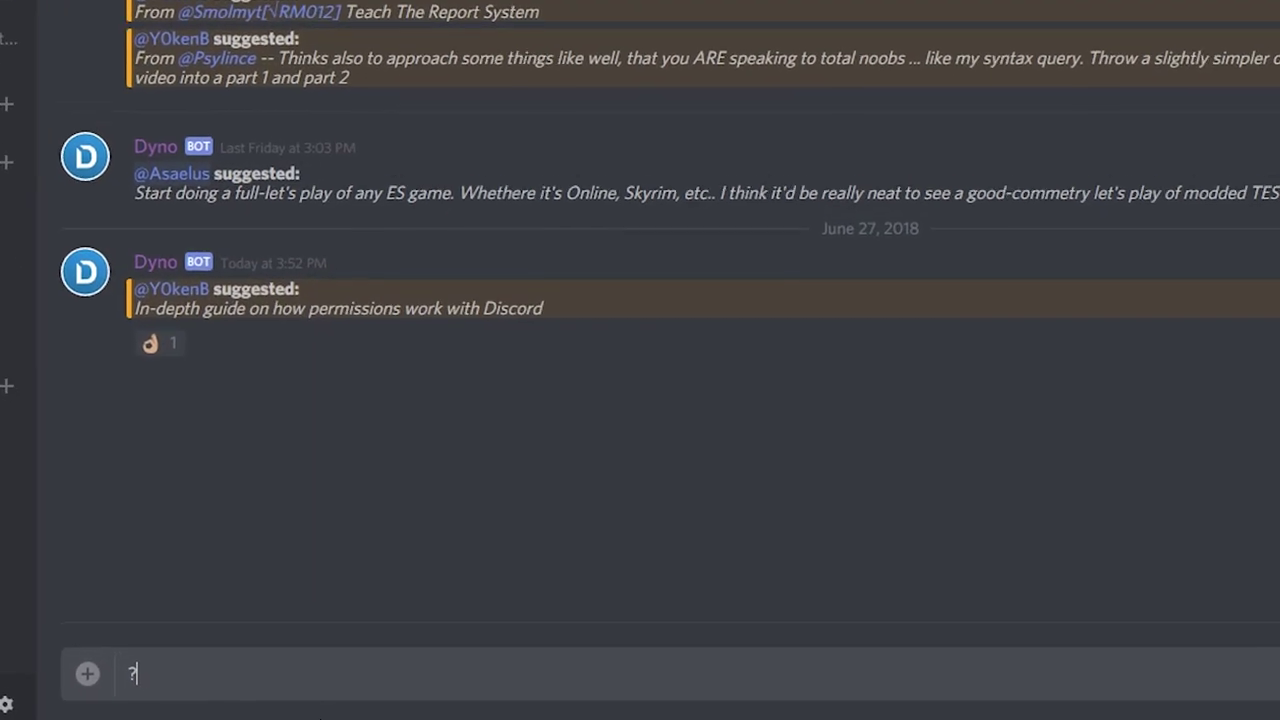
Switch to Discord and draft the message "?suggest and the suggestion" in the suggestions channel without sending it.
text(?suggest)
text( antd)
key(BackSpace)
key(BackSpace)
text(d the suggestion)
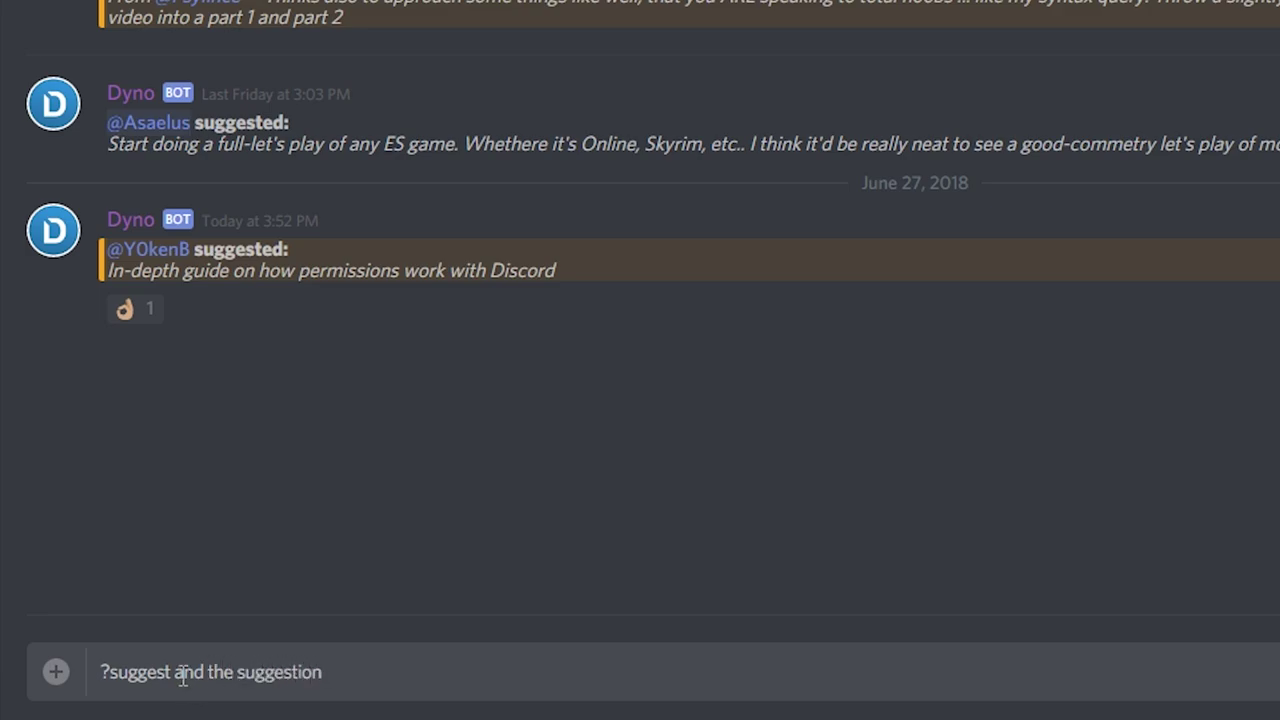
Highlight the words "and", "the" and "suggestion" individually, and the whole phrase after ?suggest, to illustrate the command's arguments.
double_click(177, 671)
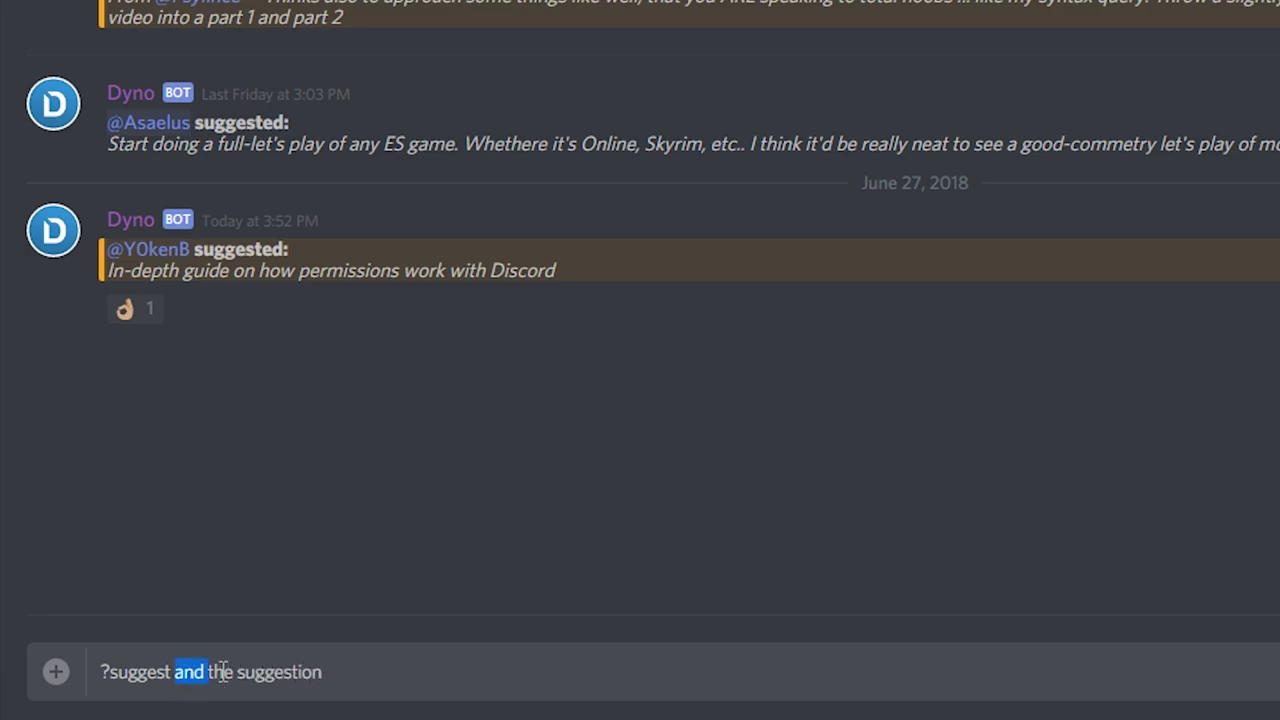
double_click(222, 672)
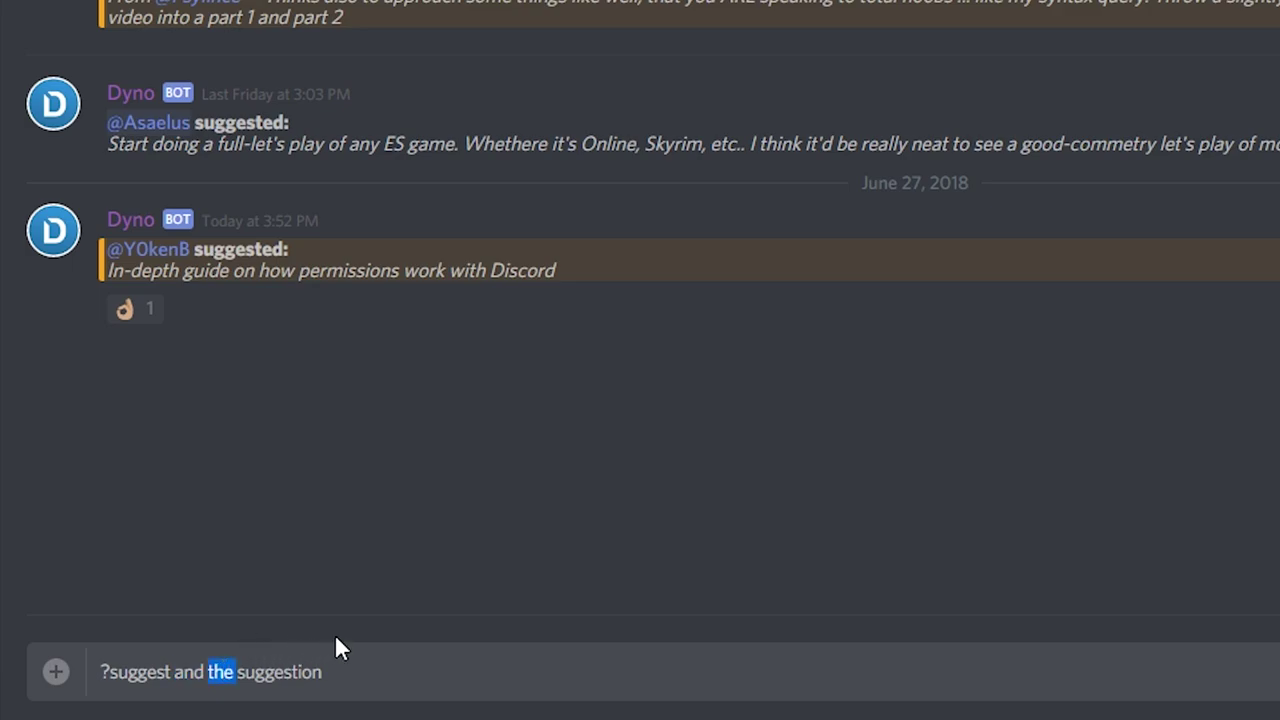
double_click(278, 672)
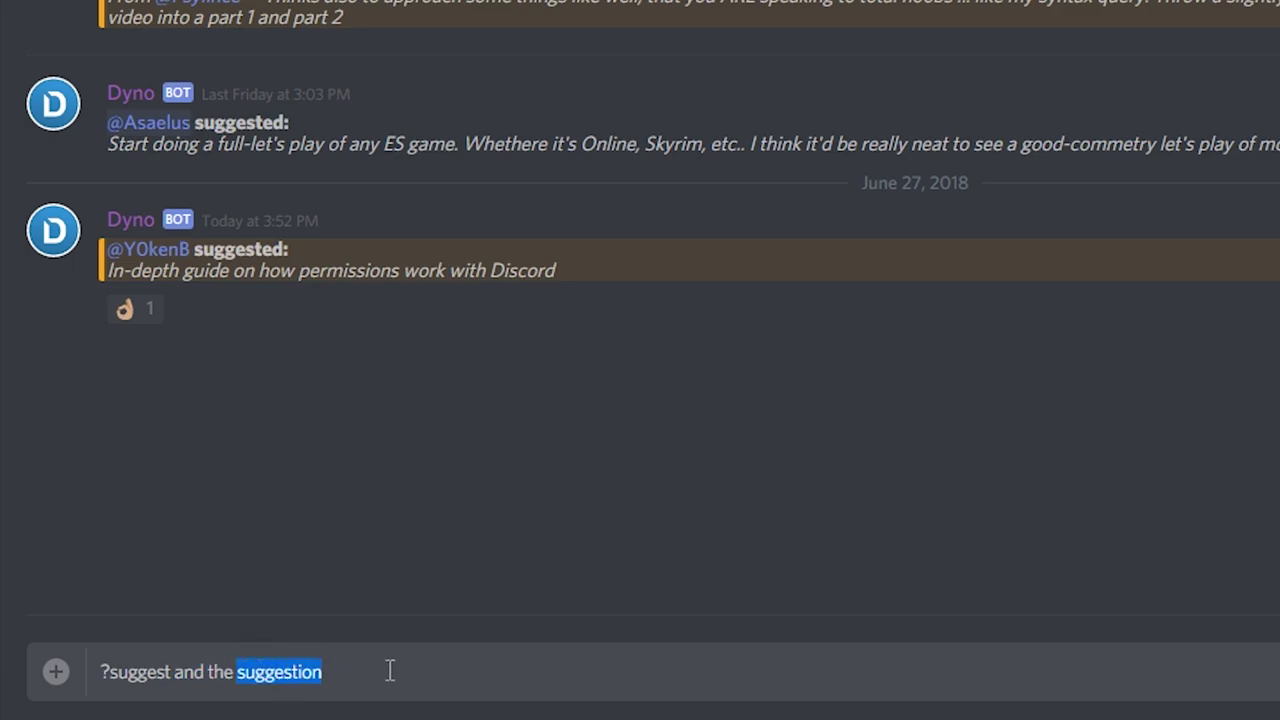
drag(175, 672, 191, 676)
click(206, 671)
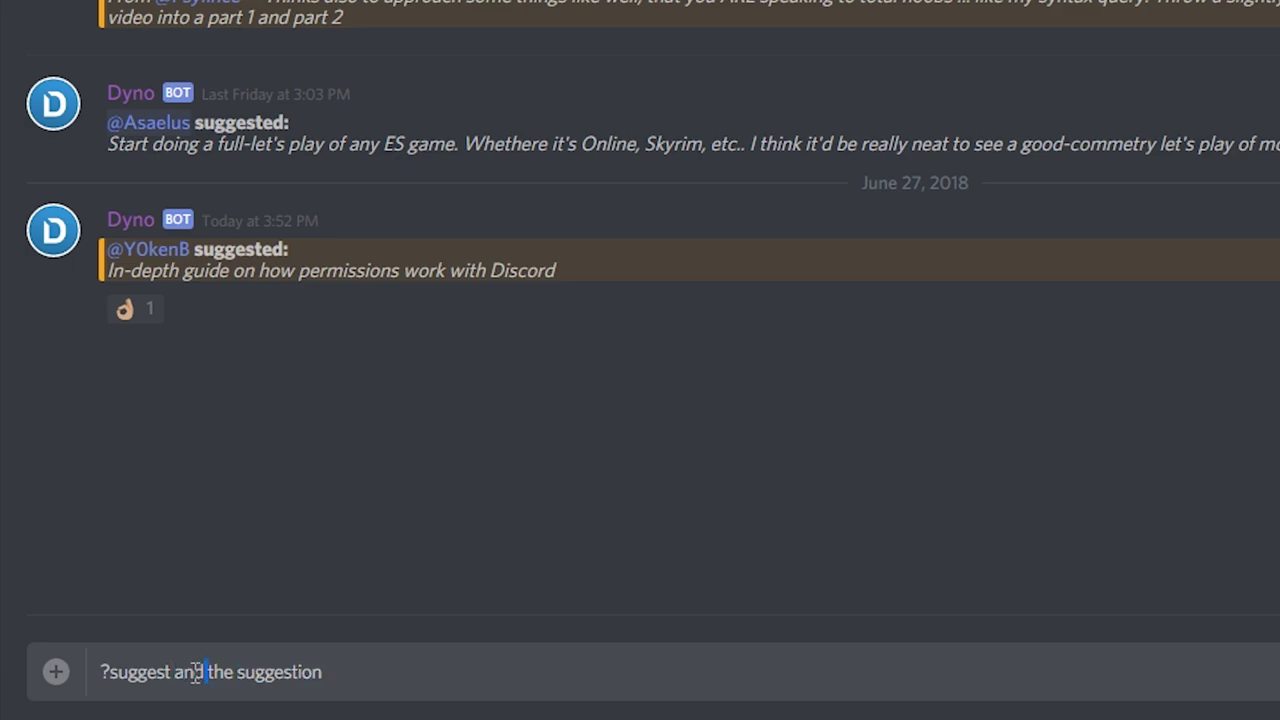
double_click(180, 671)
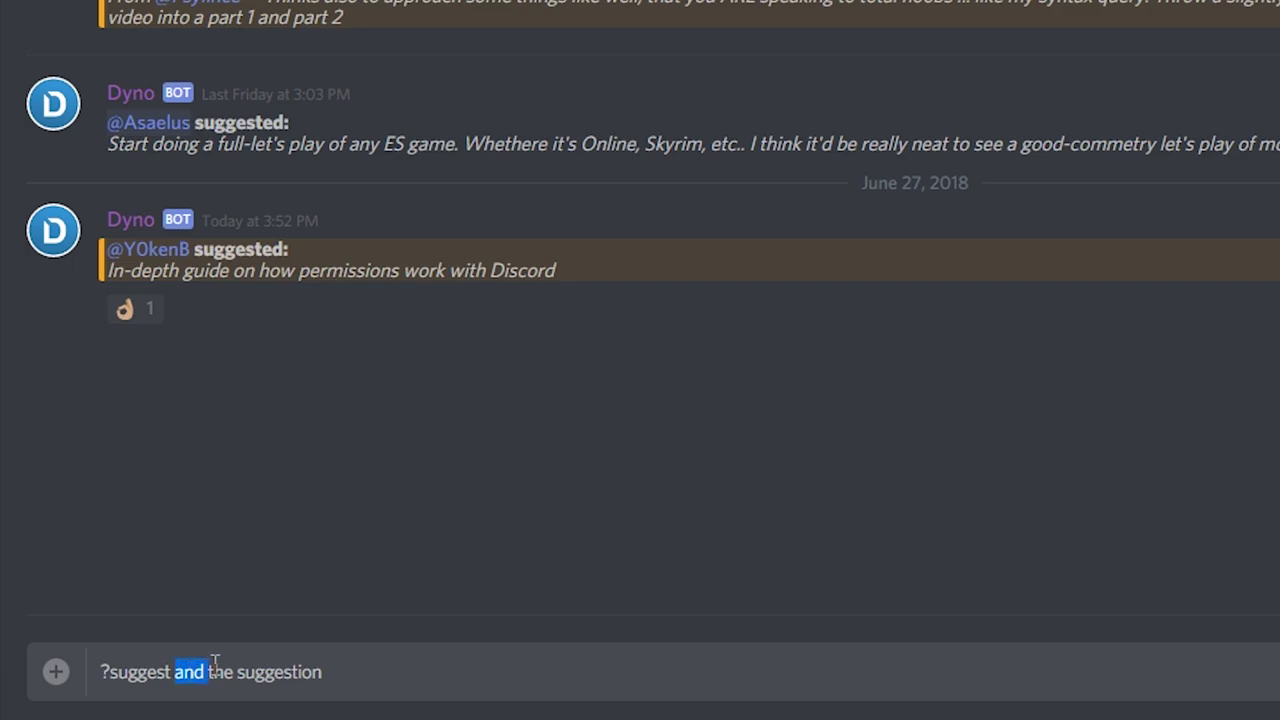
shift+click(331, 674)
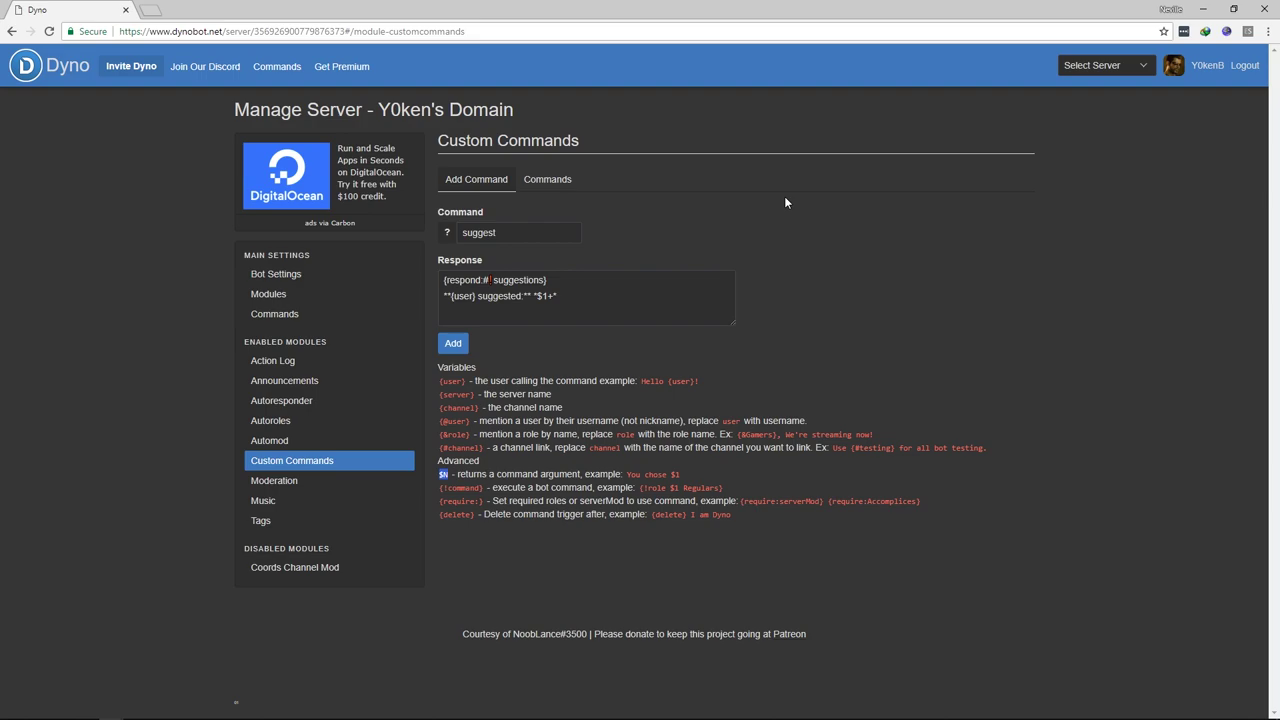
Switch back to the Dyno dashboard, review the list of existing custom commands and return to the form for adding a command.
click(572, 186)
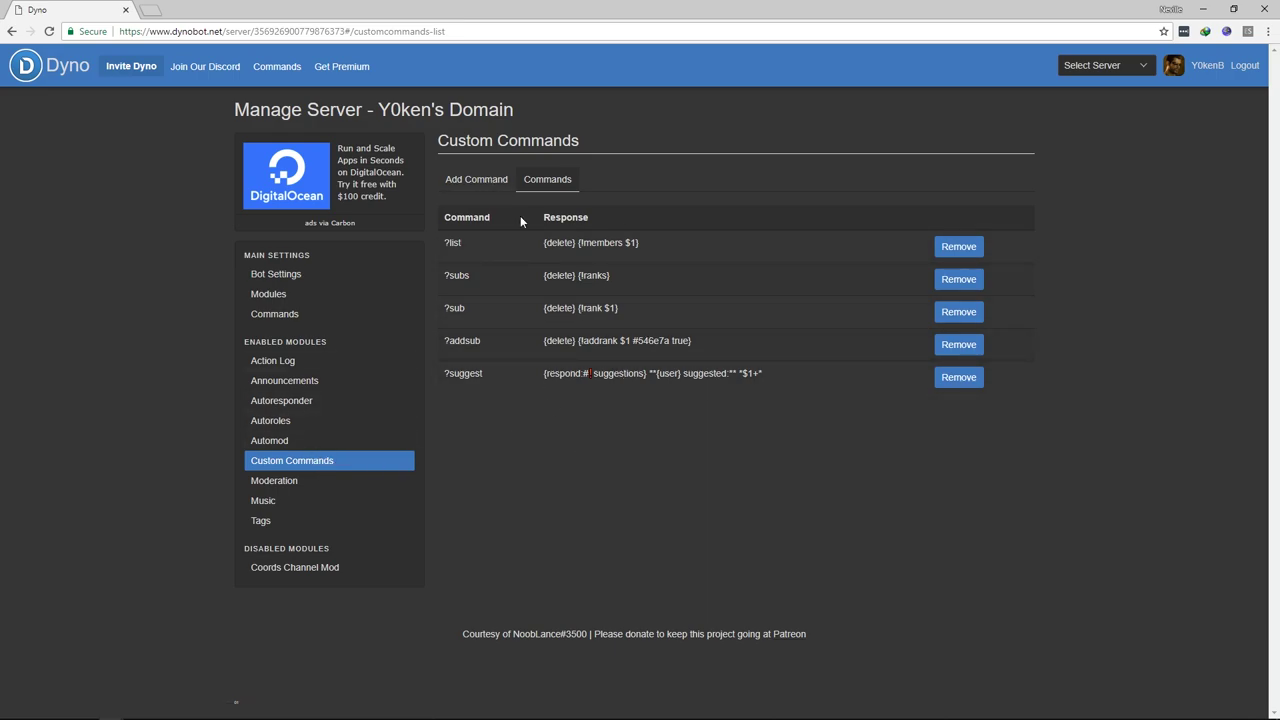
click(486, 187)
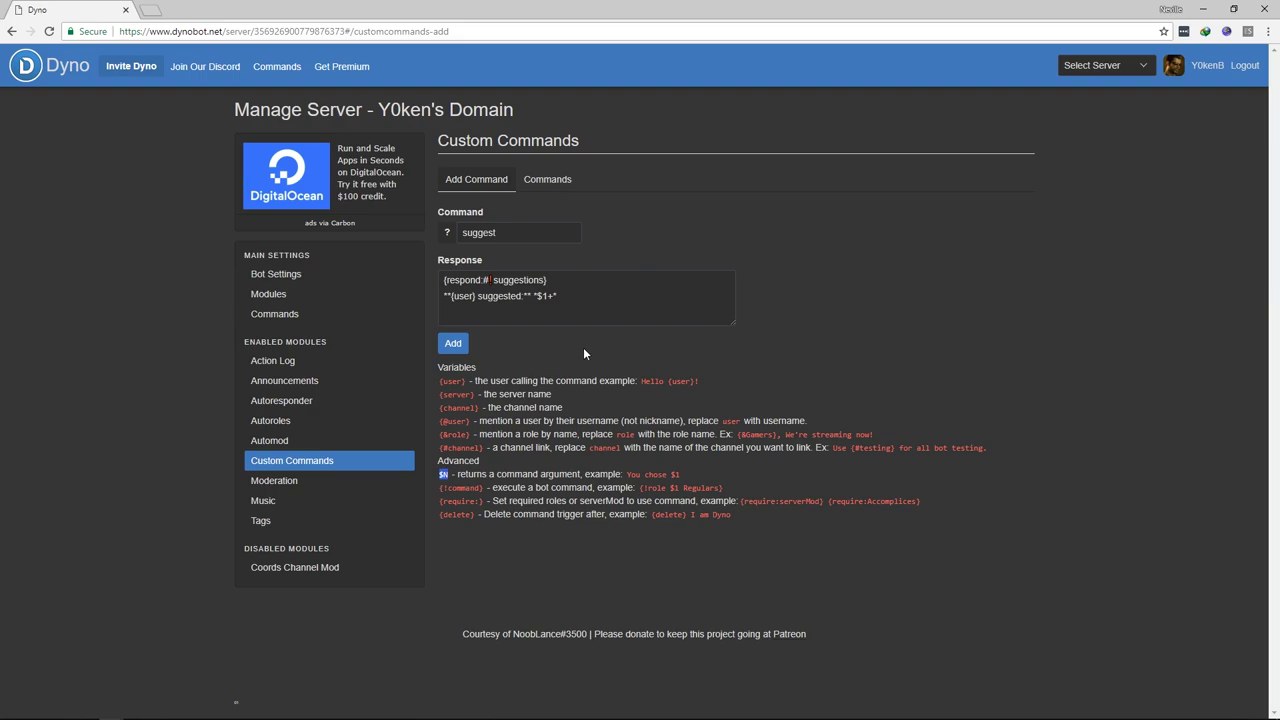
Change the custom command's name to report.
double_click(546, 237)
text(report)
key(Tab)
Change the target channel in the response's respond variable so that it reads {respond:#logs}.
click(494, 282)
key(BackSpace)
text(logs)
key(Delete)
key(Delete)
key(Delete)
key(Delete)
key(Delete)
key(Delete)
key(Delete)
key(Delete)
key(Delete)
key(Delete)
key(Delete)
Insert a new first line containing {delete} above the {respond:#logs} line of the response.
key(Return)
key(Up)
text({delete})
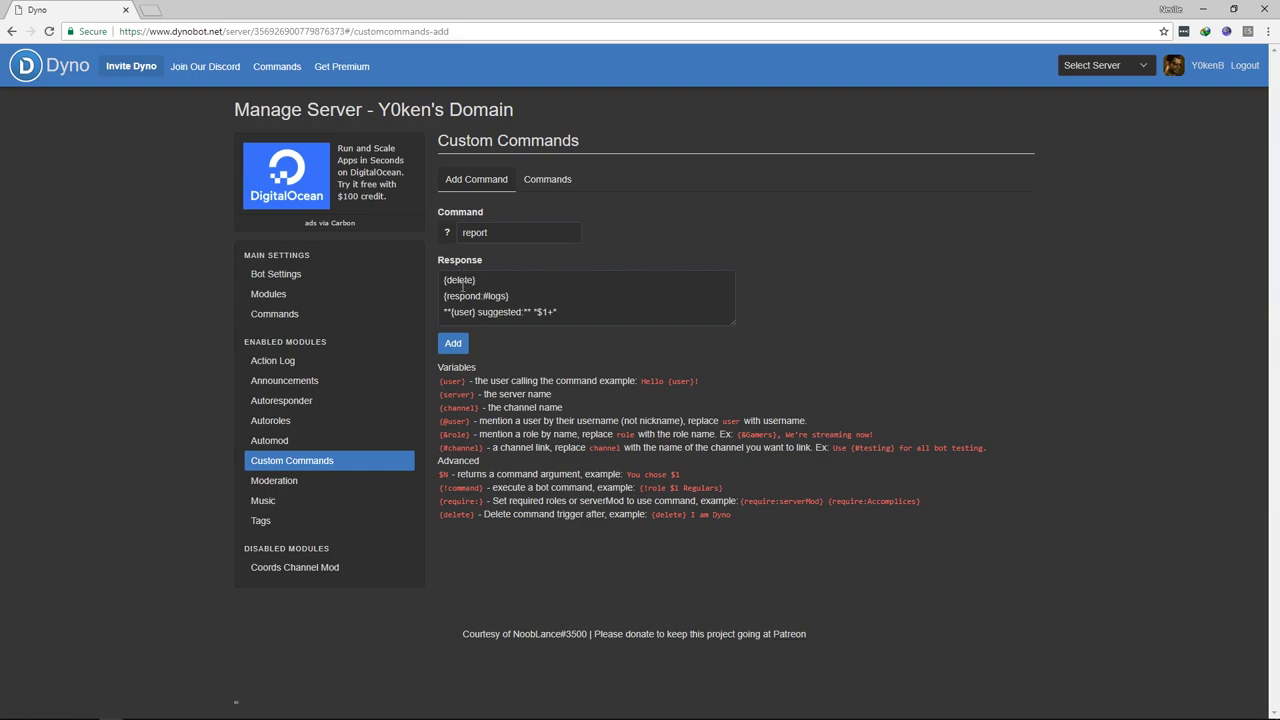
Replace the "suggested" line with "{&dragonslayers} A report has been submitted" and highlight the {&role} variable and the role name to illustrate it.
drag(444, 294, 878, 311)
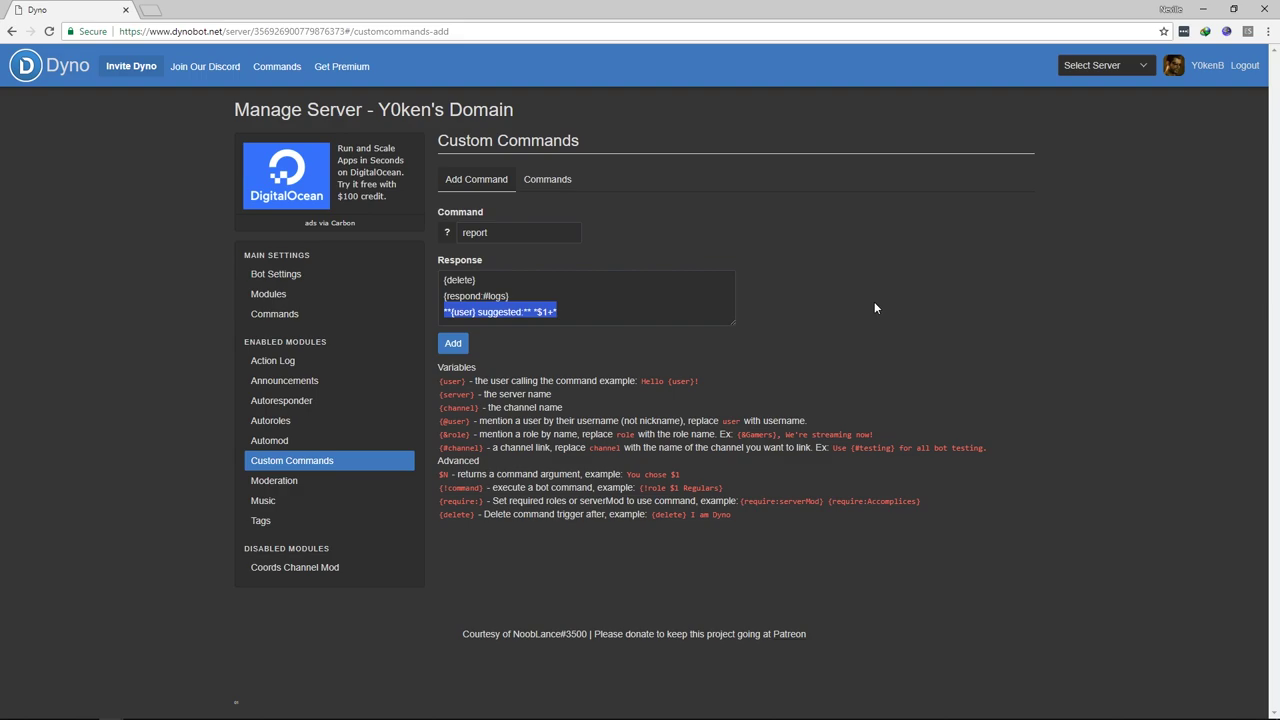
text({)
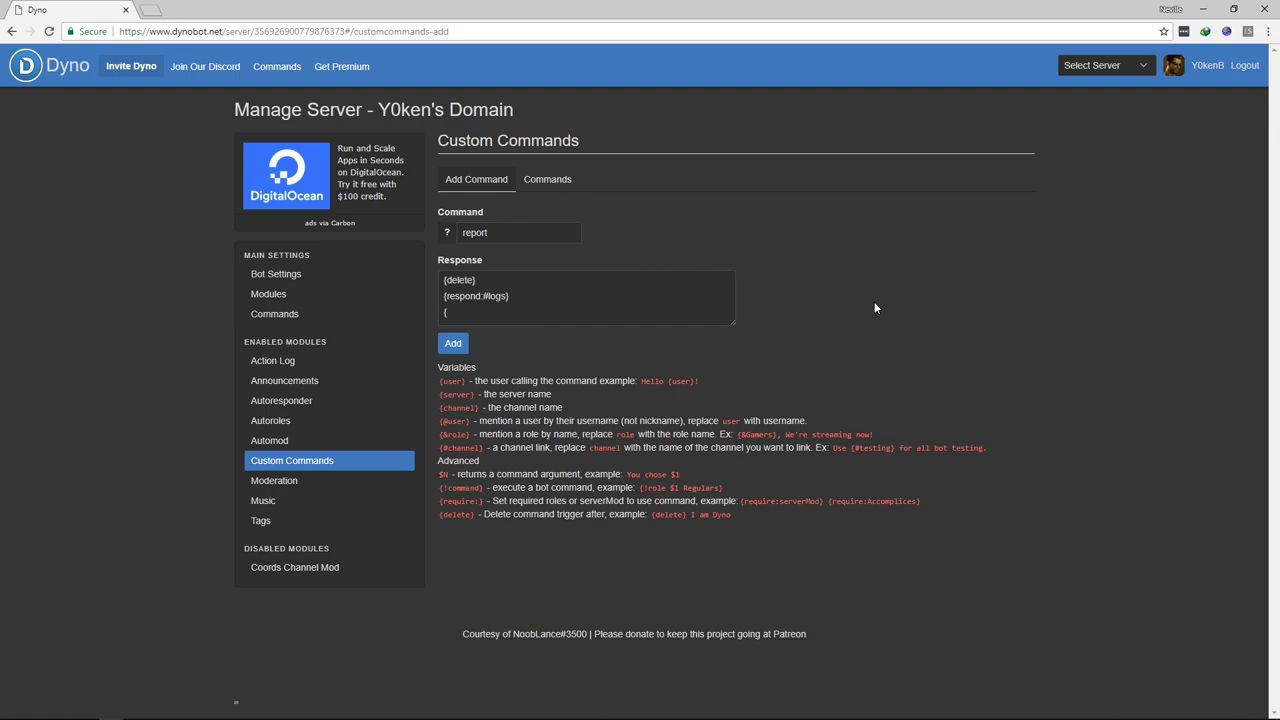
text(&dragonslayers} A report has been sub)
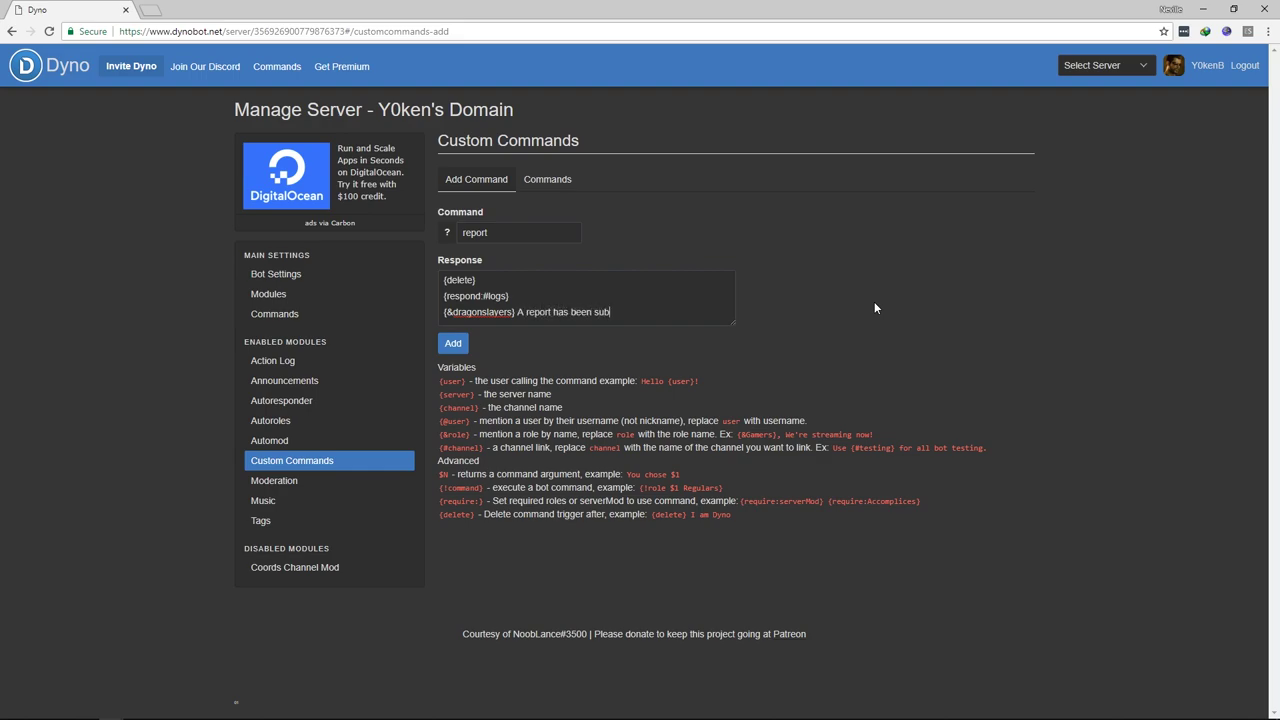
text(mitted)
drag(440, 435, 471, 436)
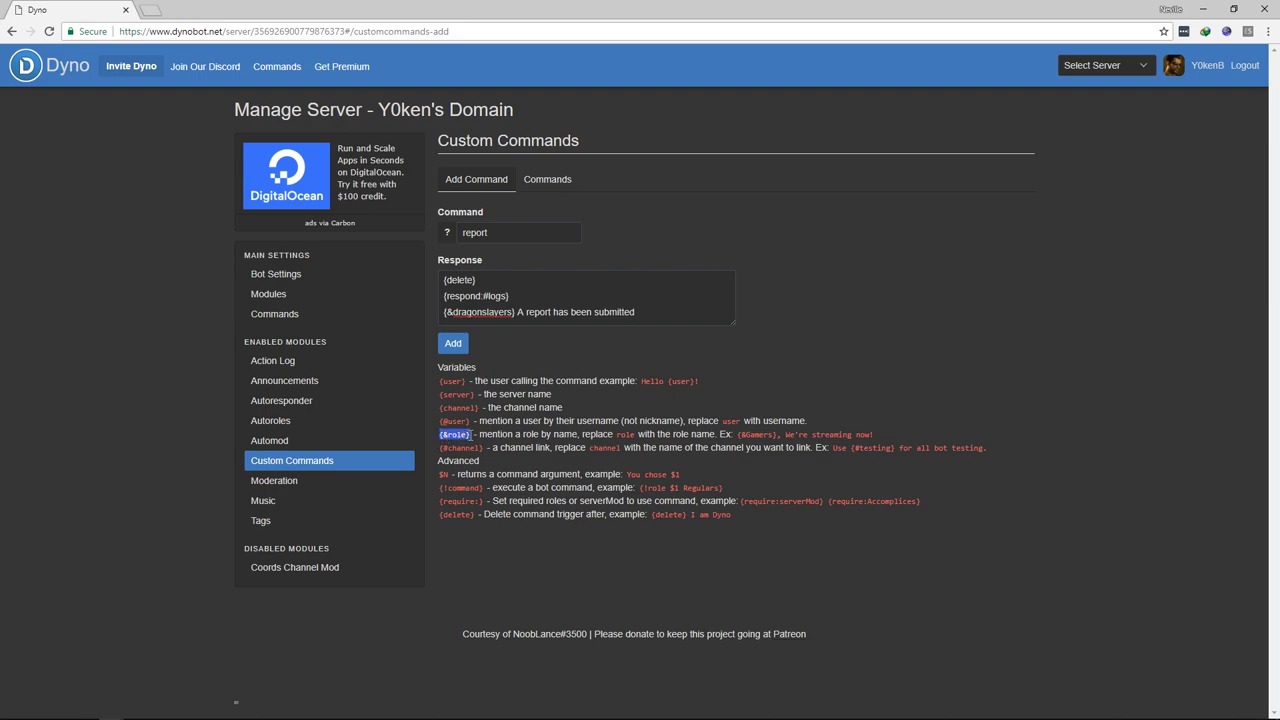
double_click(462, 312)
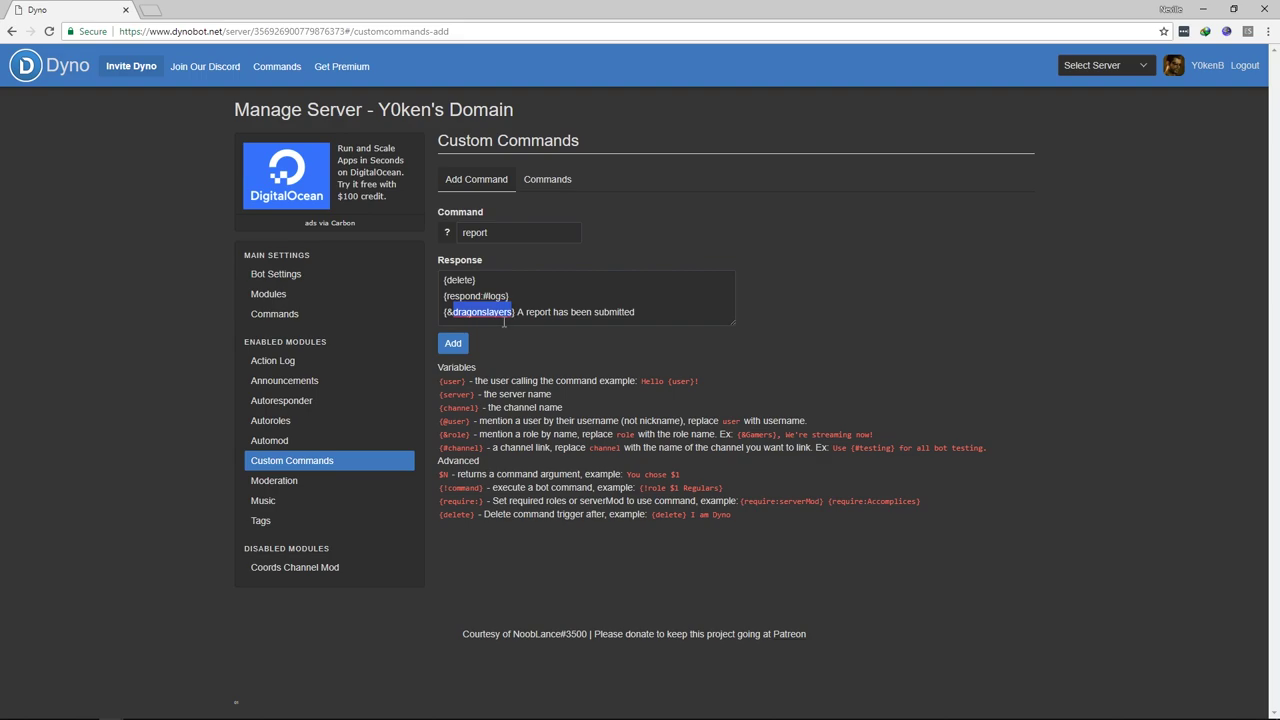
Add the line "**TIME**: {date}, {time12}" below the report announcement in the response.
click(664, 321)
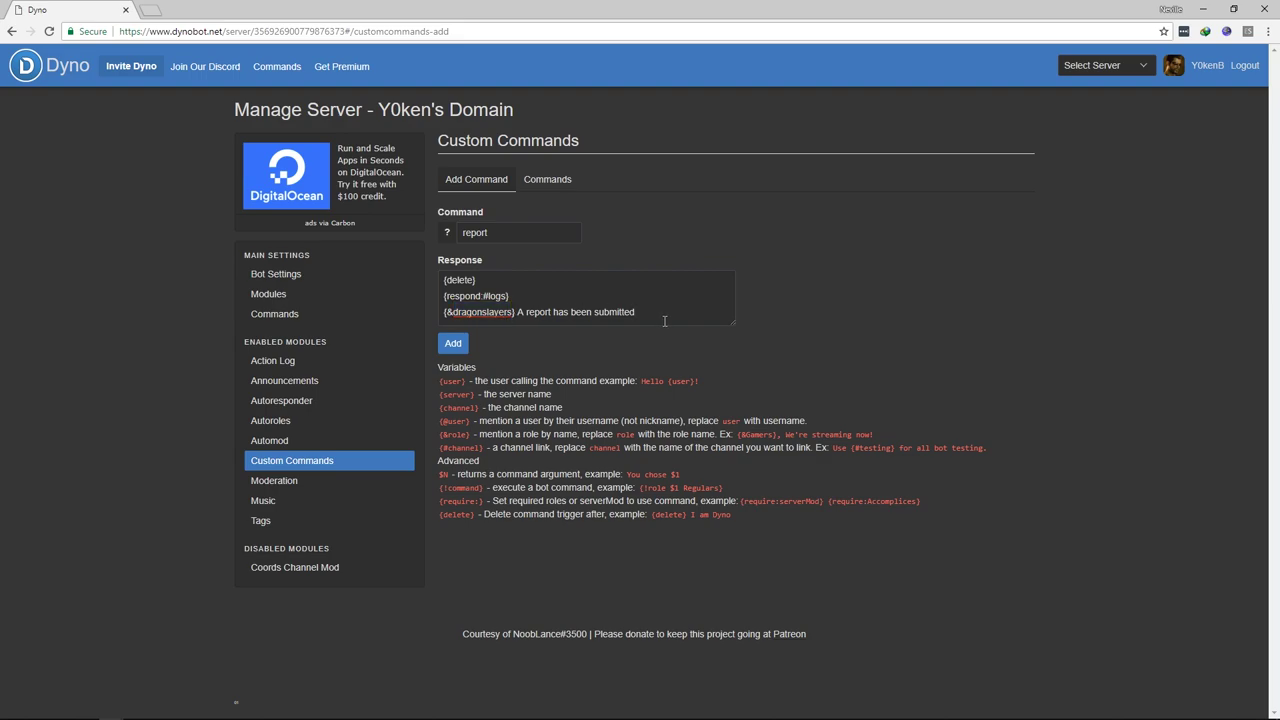
key(Return)
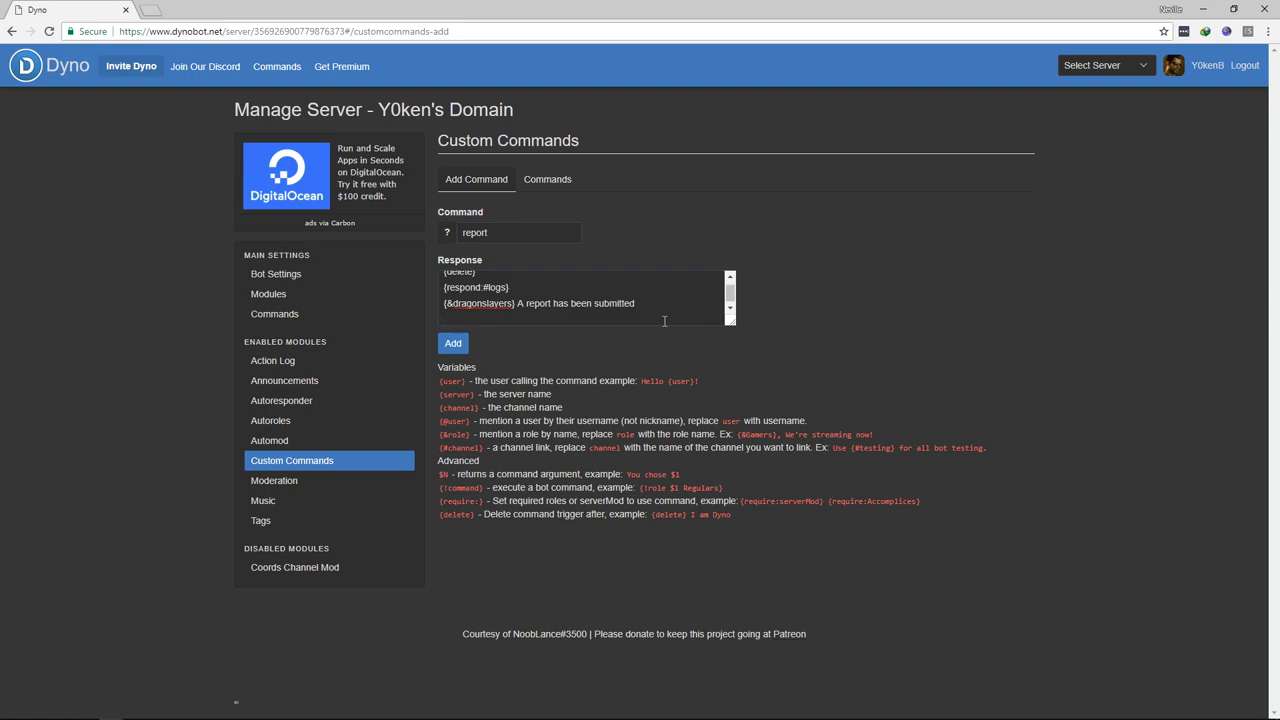
text(TIME)
text(:)
key(Home)
text(**)
key(End)
key(BackSpace)
key(BackSpace)
text(**: {date}, {time12})
key(Return)
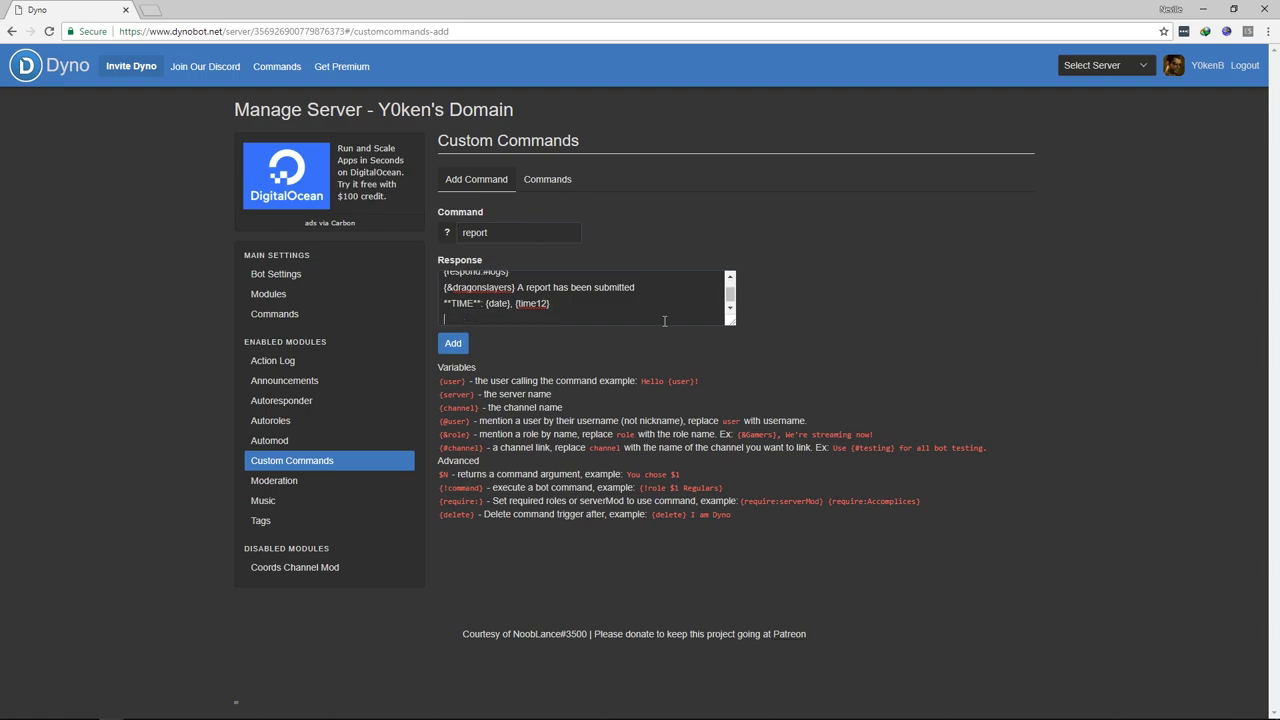
Write the line "**CHANNEL**: {channel}" below the TIME line and highlight its variable.
text(CHANNEL)
text(**)
text(**)
text(**)
text({channel)
double_click(524, 317)
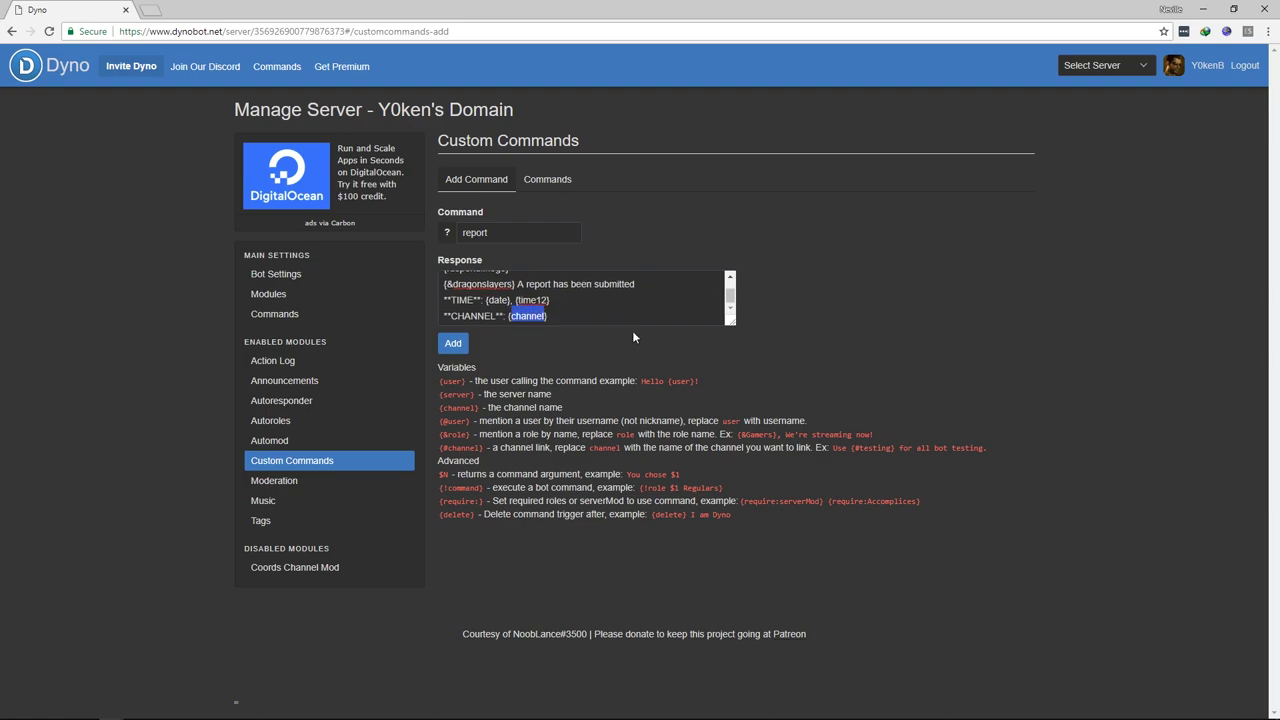
click(508, 316)
drag(508, 316, 556, 317)
click(571, 318)
Add the line "**REPORTER**: {user}" below the CHANNEL line and highlight its variable.
key(Return)
text(**)
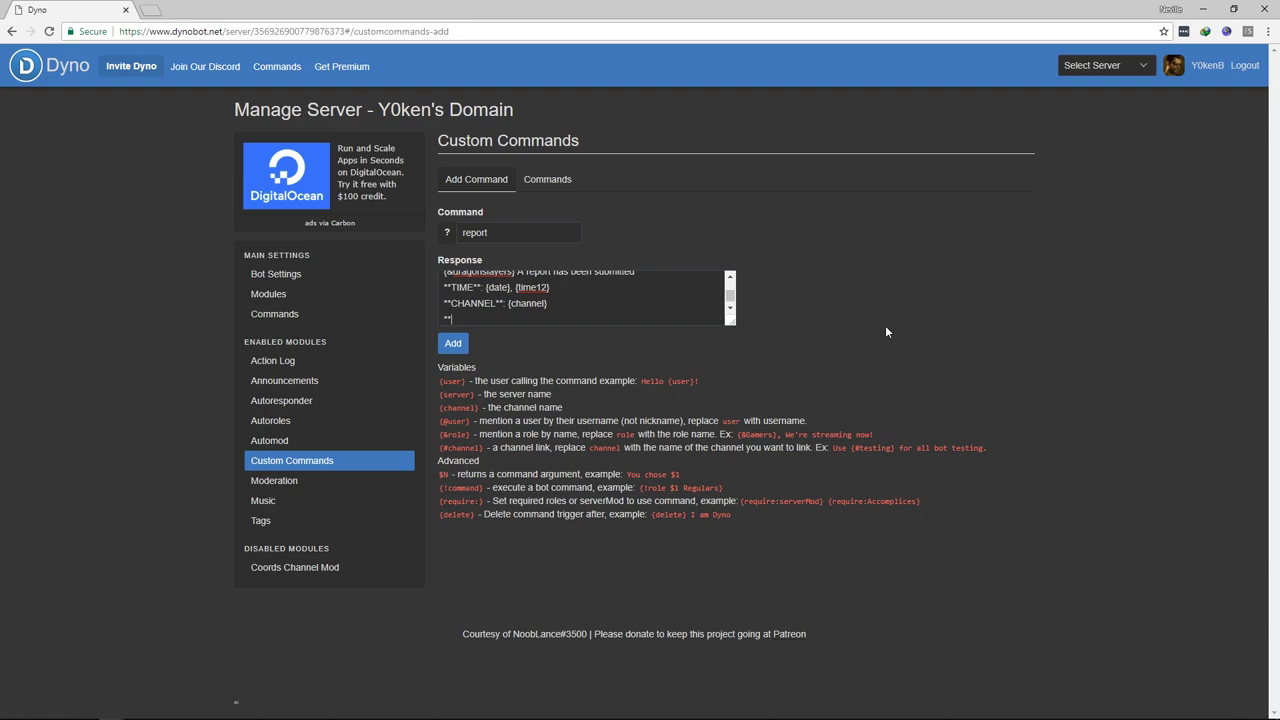
text(REPORTER**: {user})
key(shift+Tab)
drag(514, 318, 550, 320)
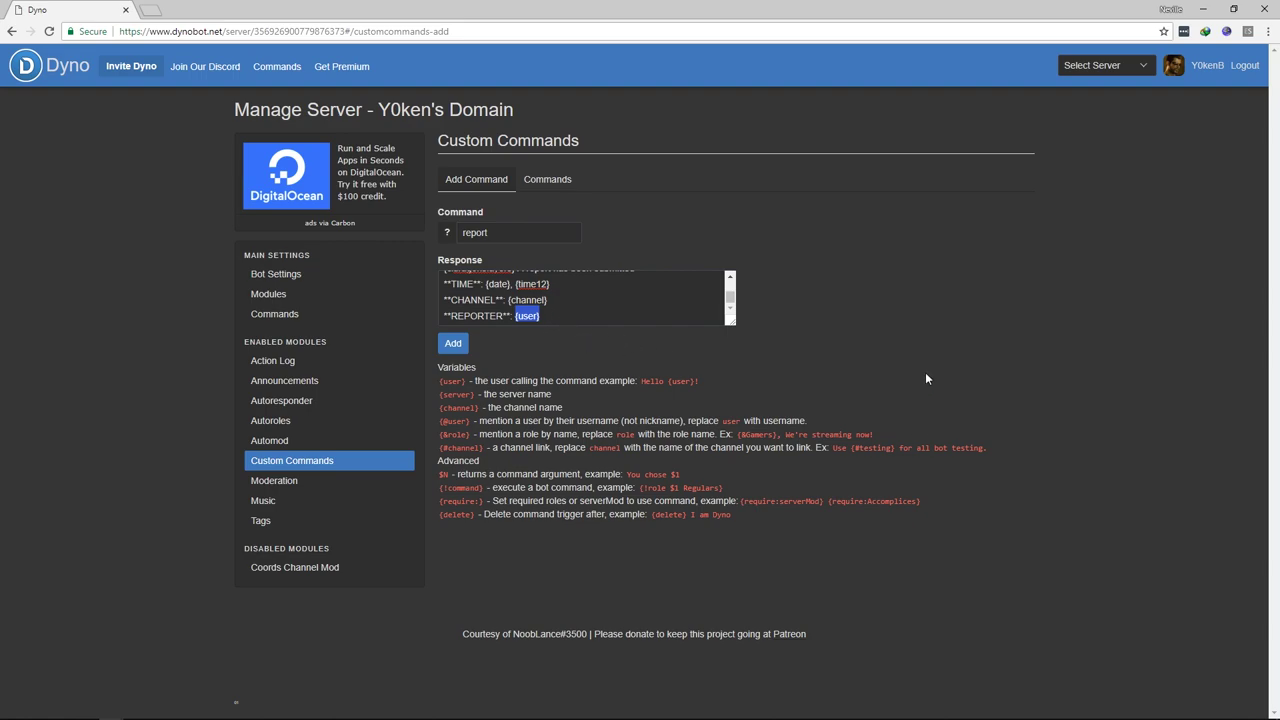
Add the line "**OFFENDER**: $1" below the REPORTER line.
key(End)
key(Return)
text(**)
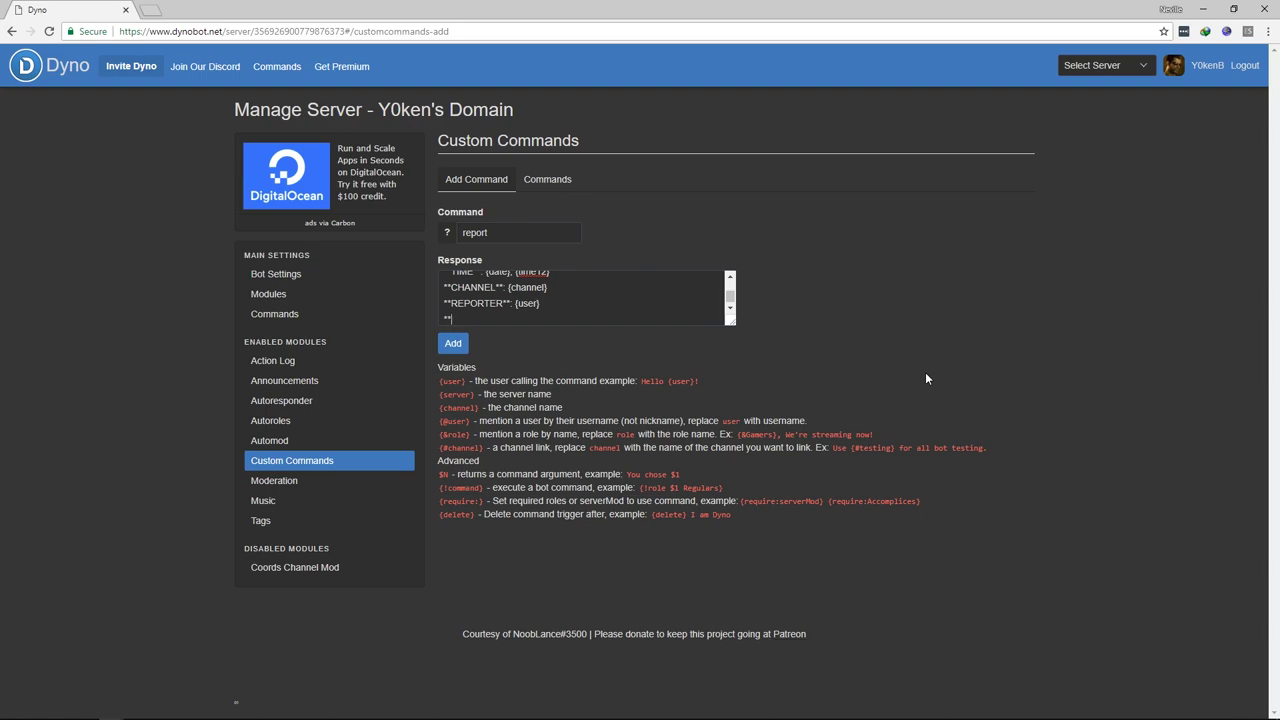
text(OFFENDER**)
text(: $1)
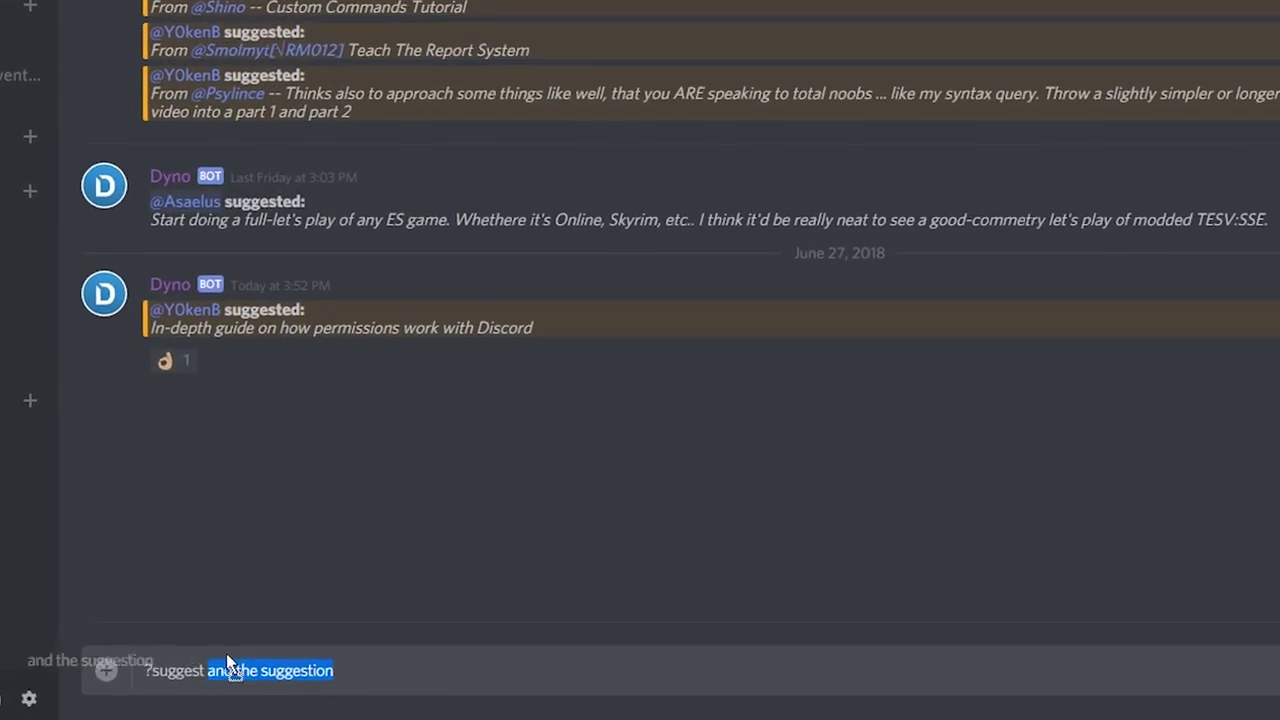
In Discord, replace the unsent draft with ?report, a mention of a server member and "for not attending breakfast!".
key(ctrl+a)
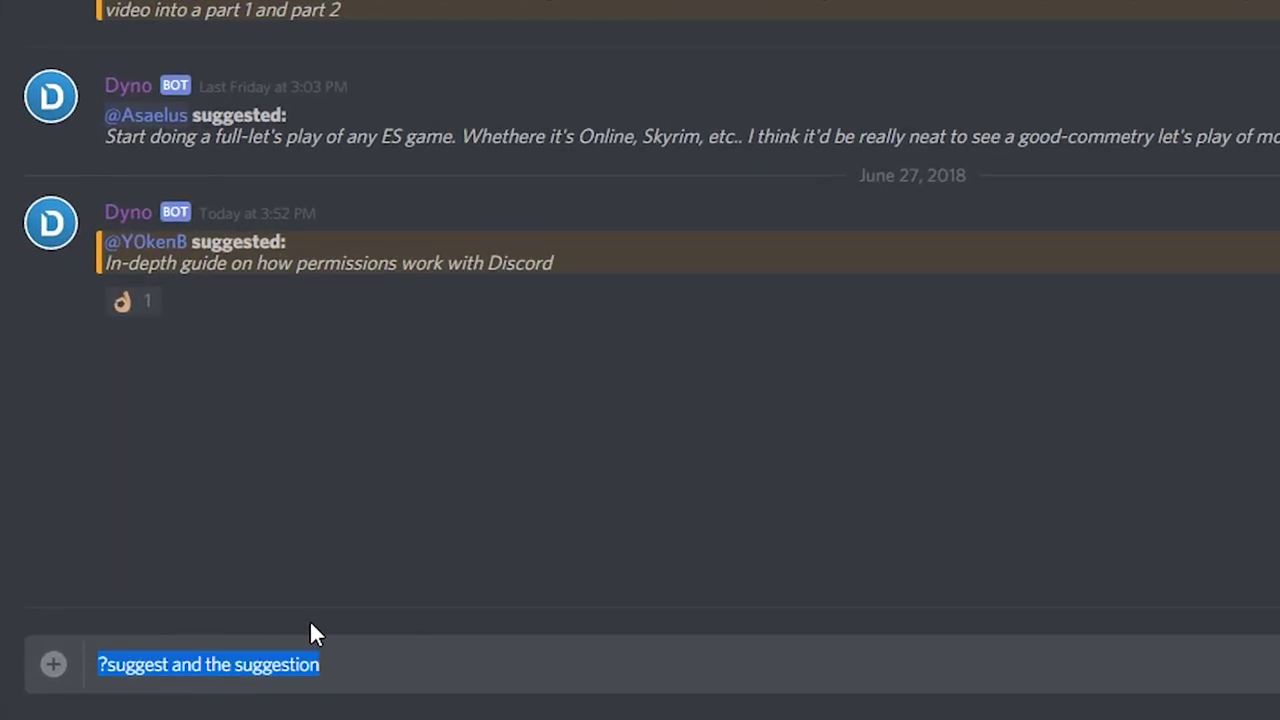
text(?report)
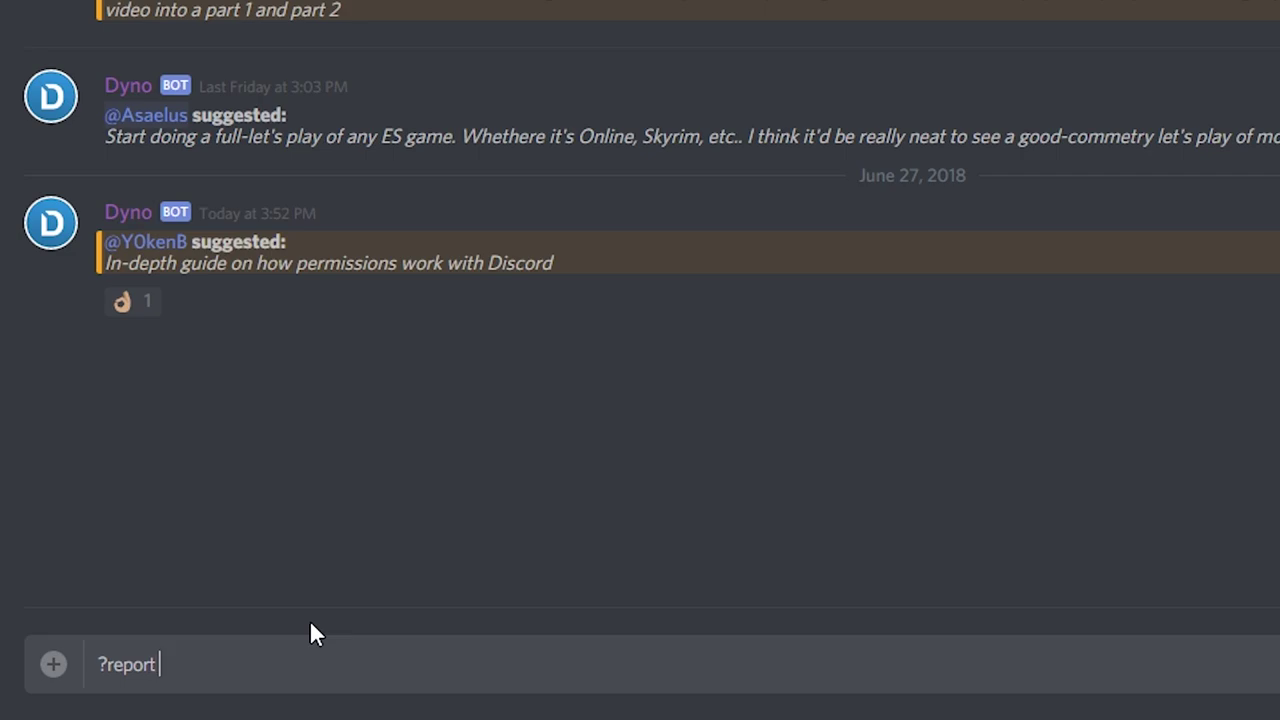
text( @)
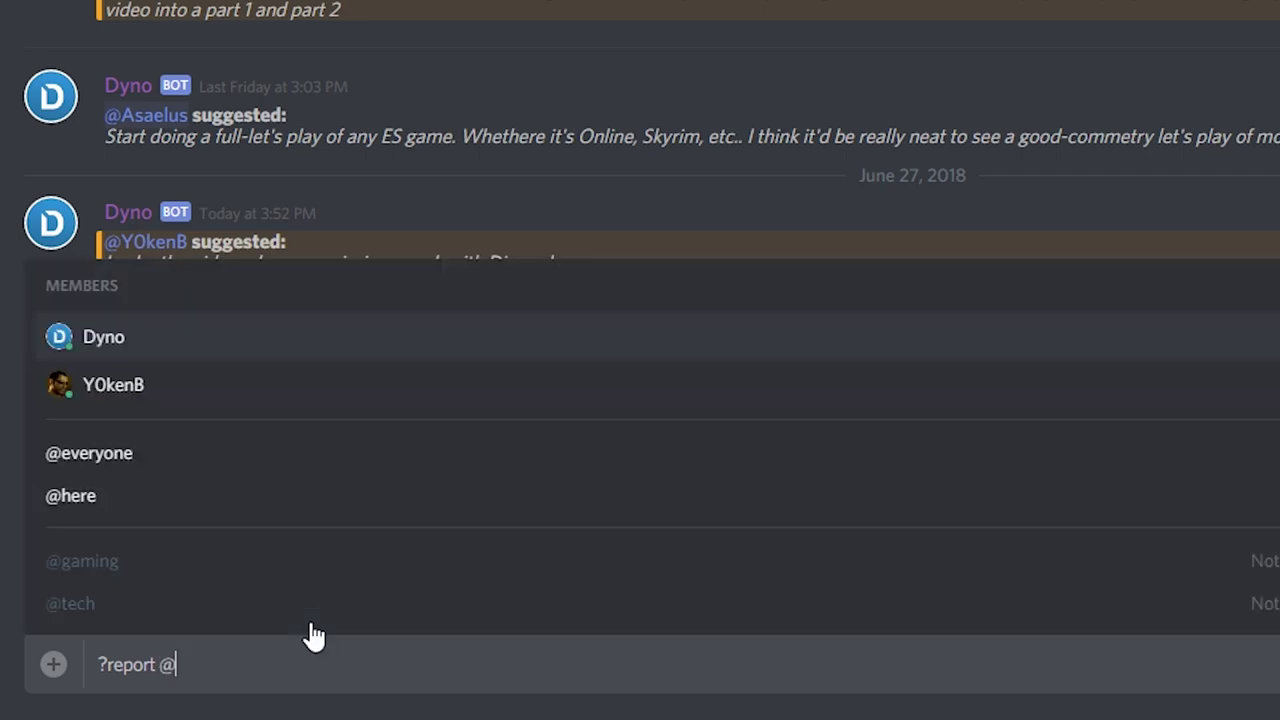
text(stea)
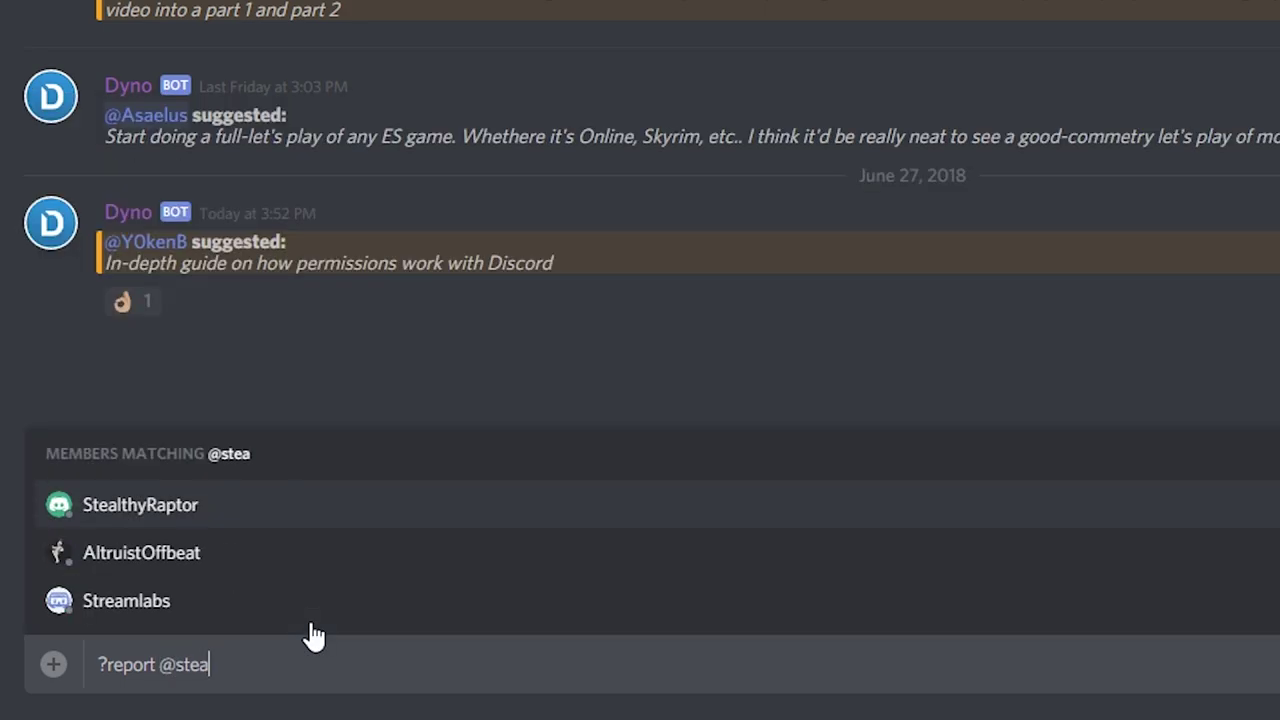
key(Tab)
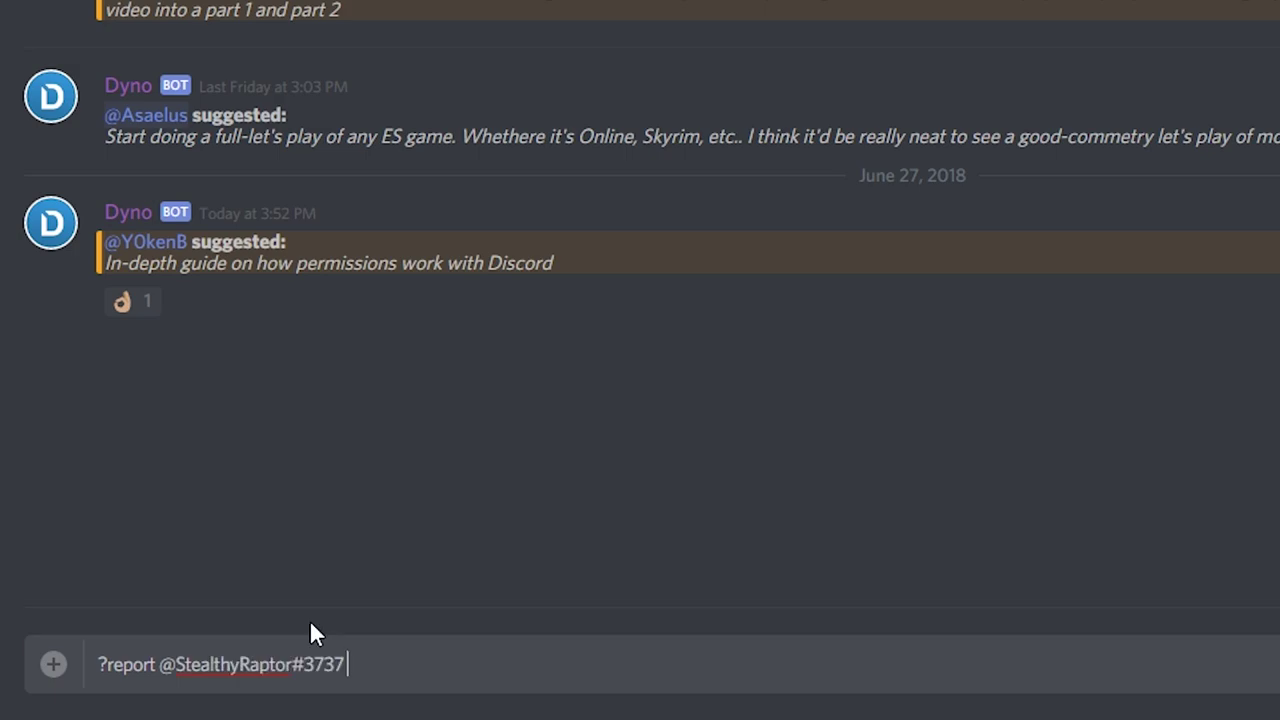
text(for not attending)
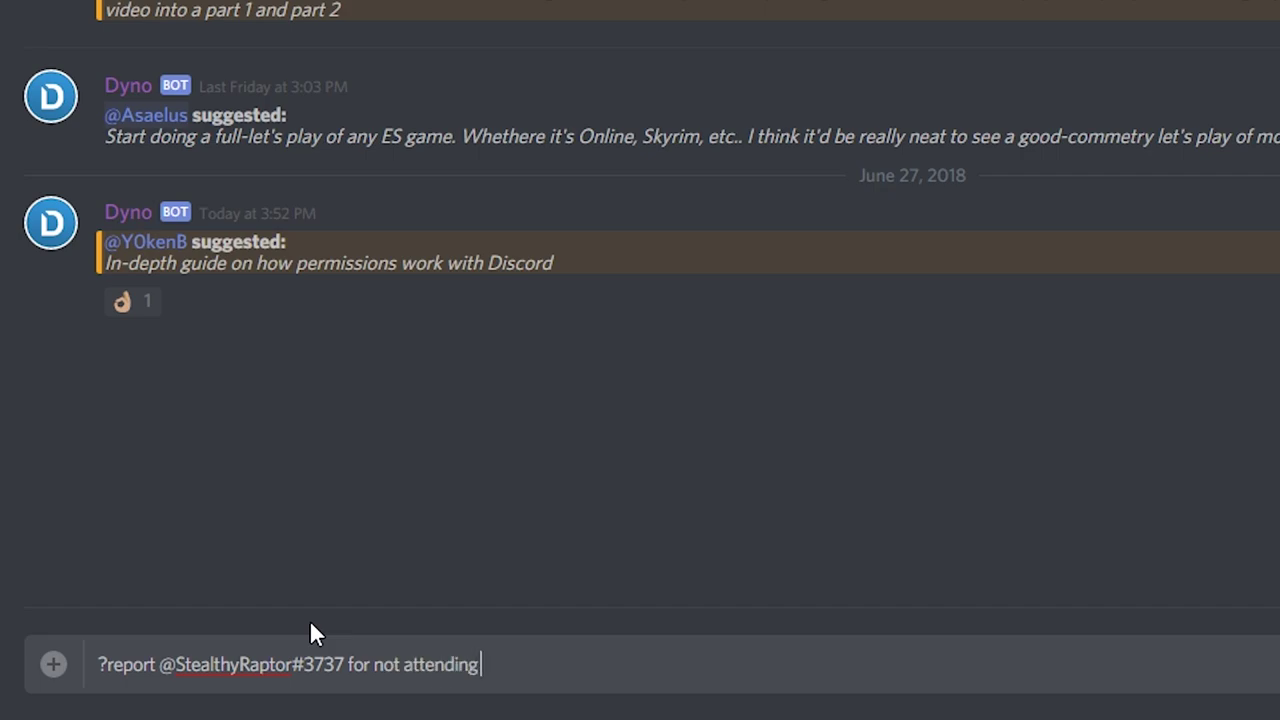
text( breakfast!)
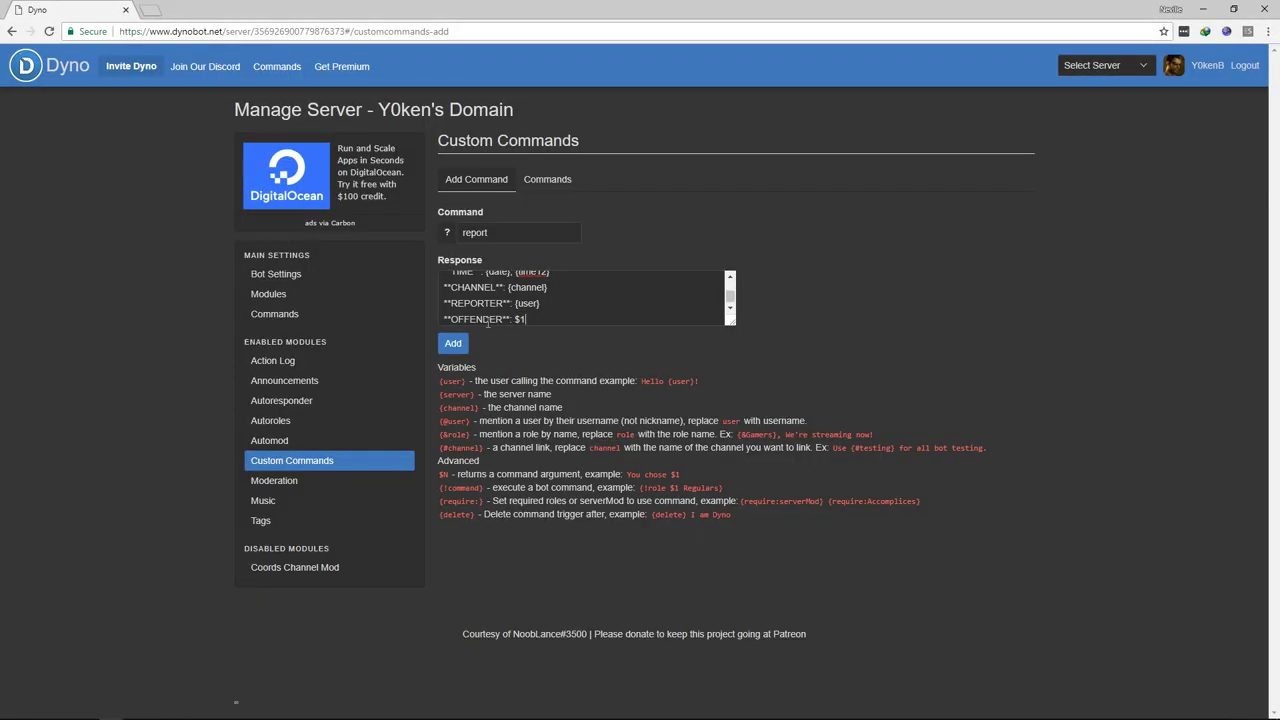
Switch back to the Dyno dashboard and add the line "**OFFENCE**: $2+" below the OFFENDER line.
click(545, 320)
key(Return)
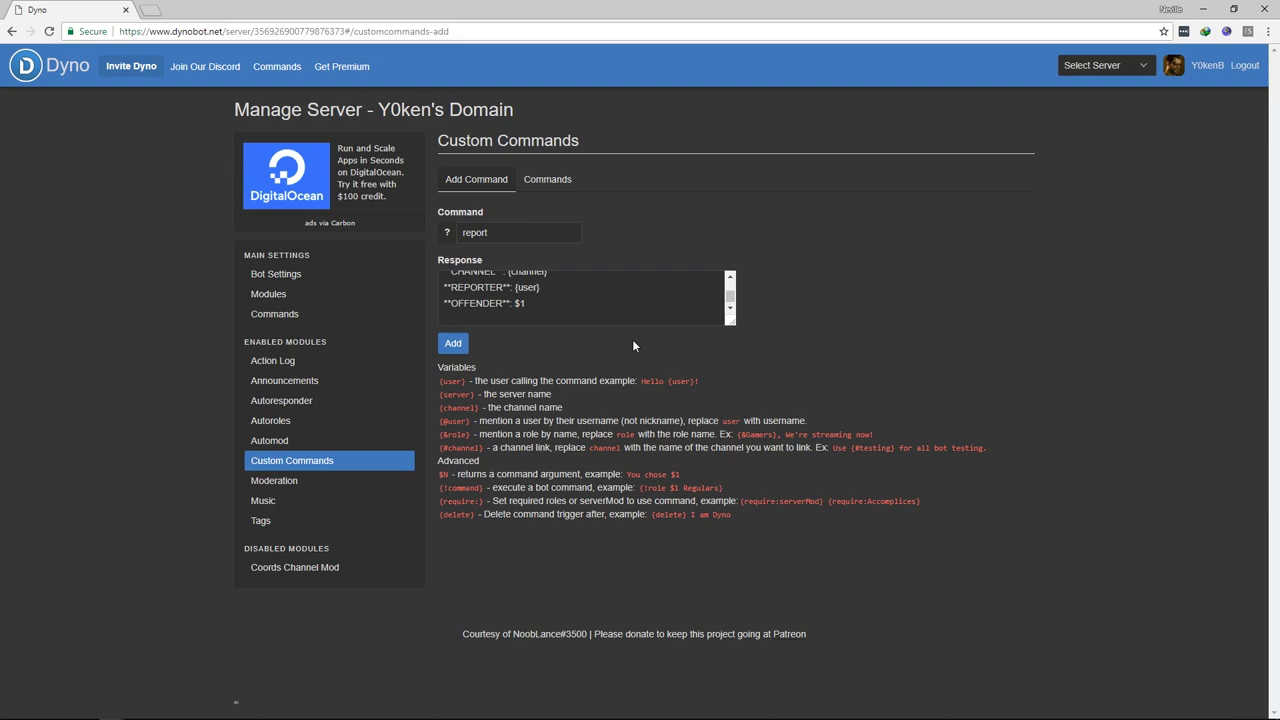
text(**REASON**:)
key(Left)
key(Left)
key(Left)
key(ctrl+shift+Left)
text(OFFENCE**: $2+)
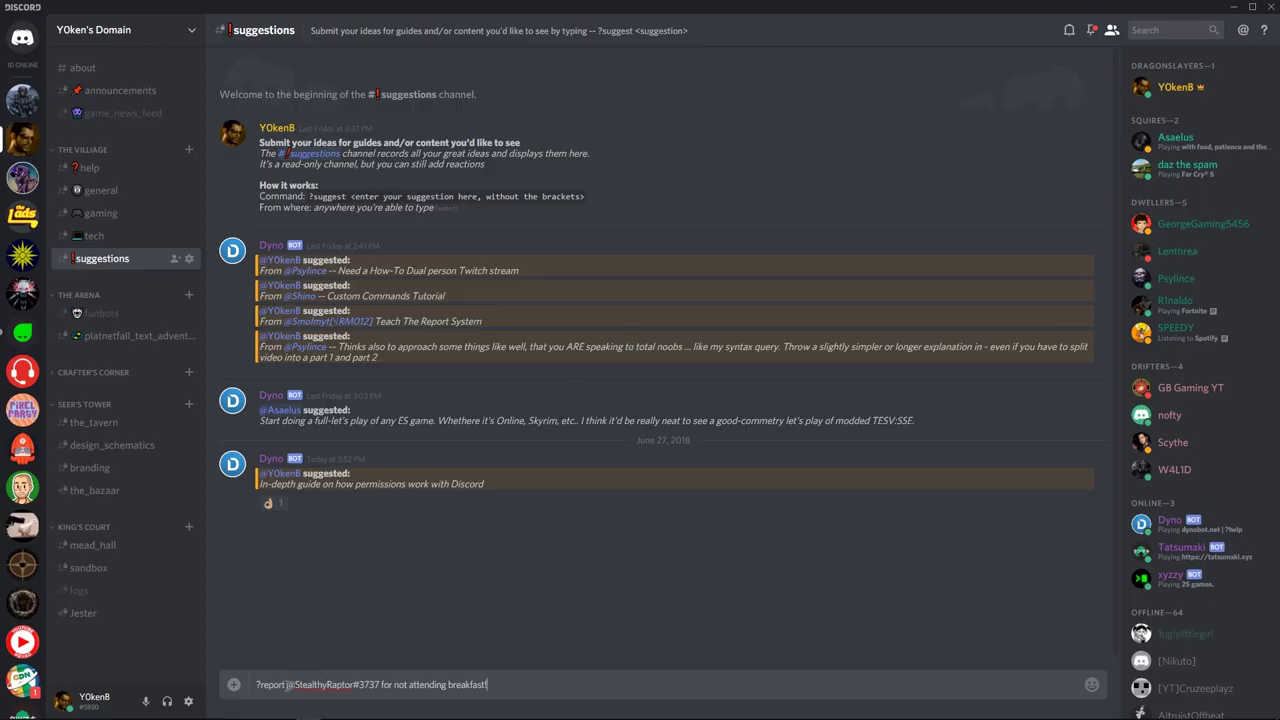
Compare the arguments of the ?report draft and the logs channel in Discord with the {delete}, {respond:#logs}, $1 and $2+ parts of Dyno's response.
drag(289, 685, 560, 697)
key(alt+Tab)
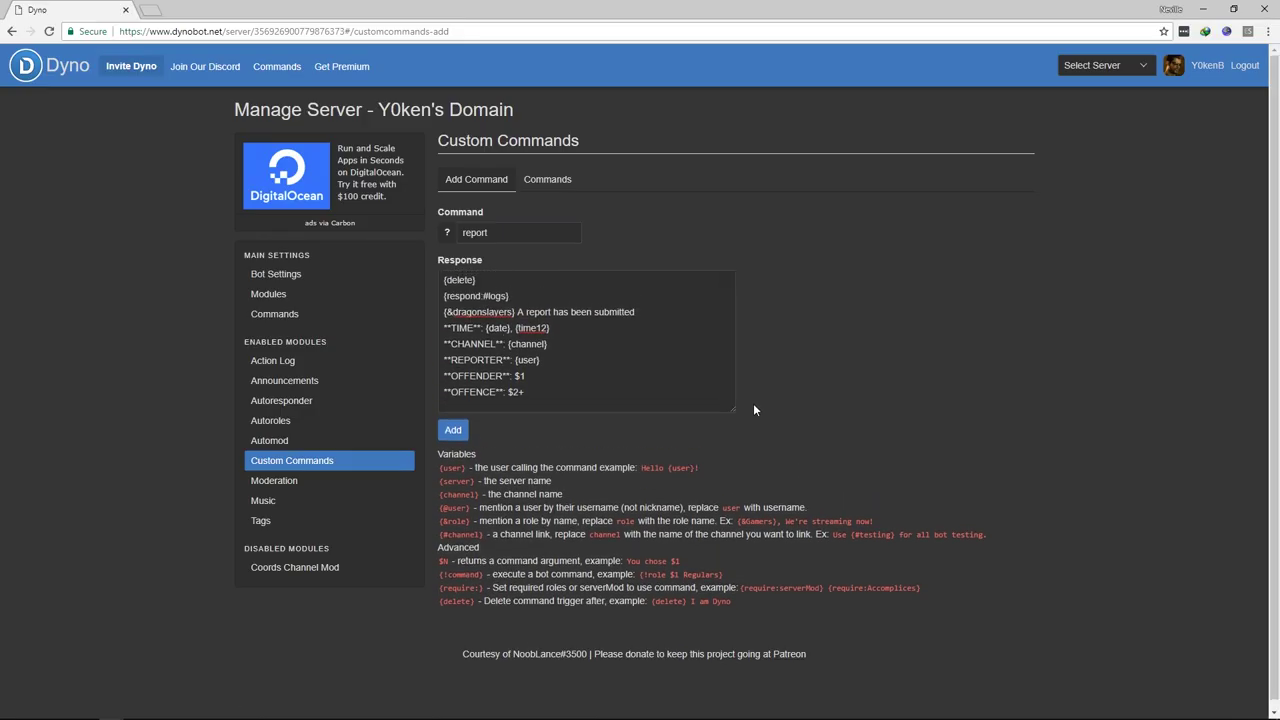
drag(443, 280, 548, 301)
key(alt+Tab)
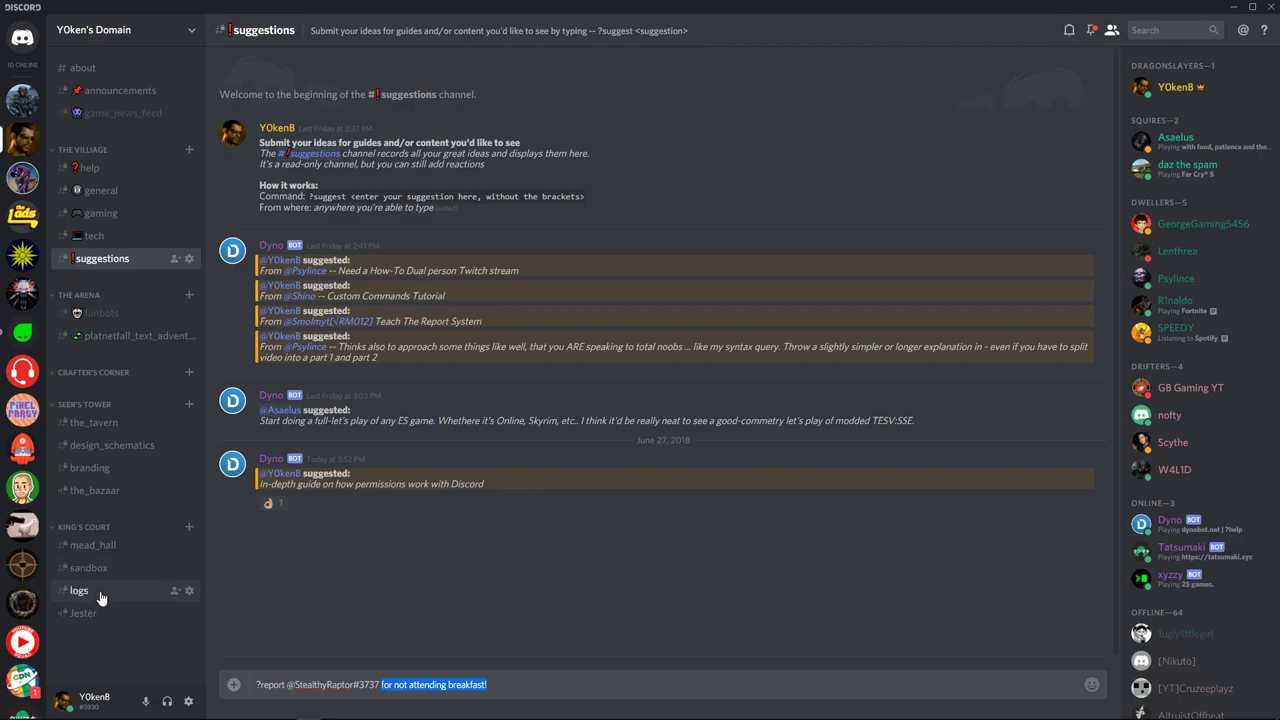
key(alt+Tab)
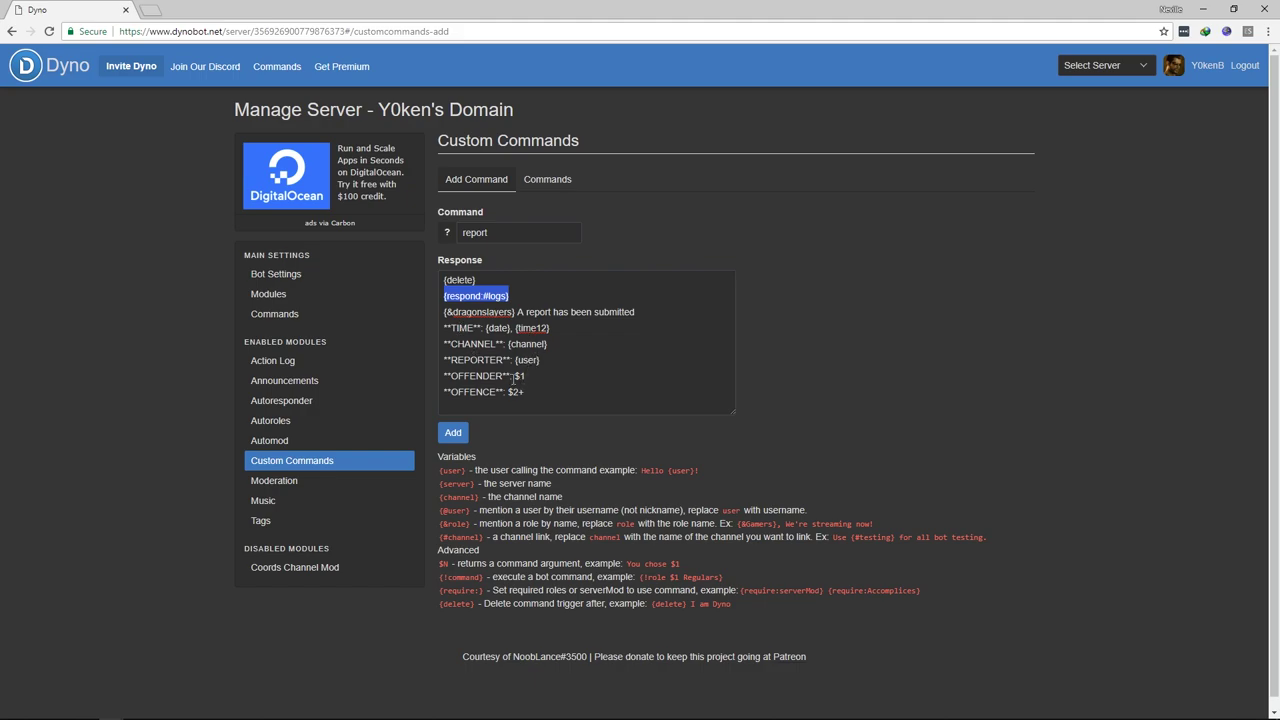
mouse_move(514, 376)
mouse_down()
mouse_move(539, 376)
mouse_move(530, 392)
mouse_up()
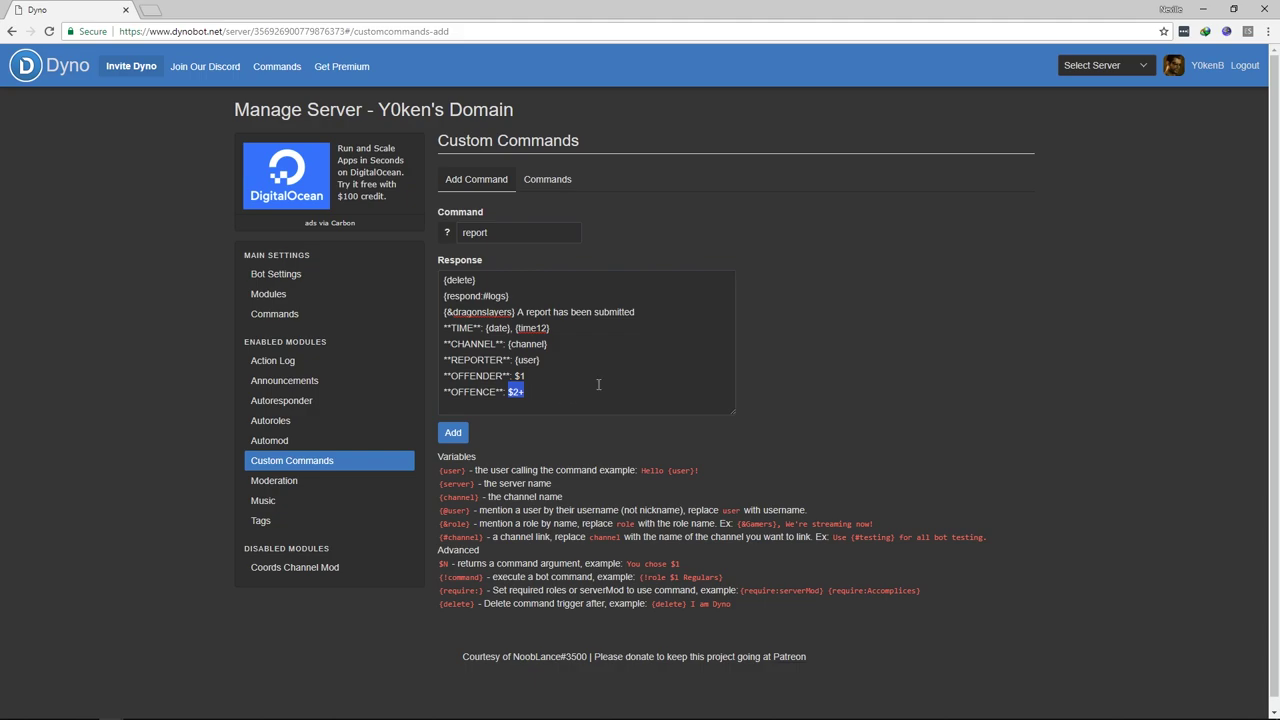
Try joining the {delete}, {respond:#logs} and {&dragonslayers} variables on one line without spaces, and put each back on its own line.
click(515, 296)
key(Delete)
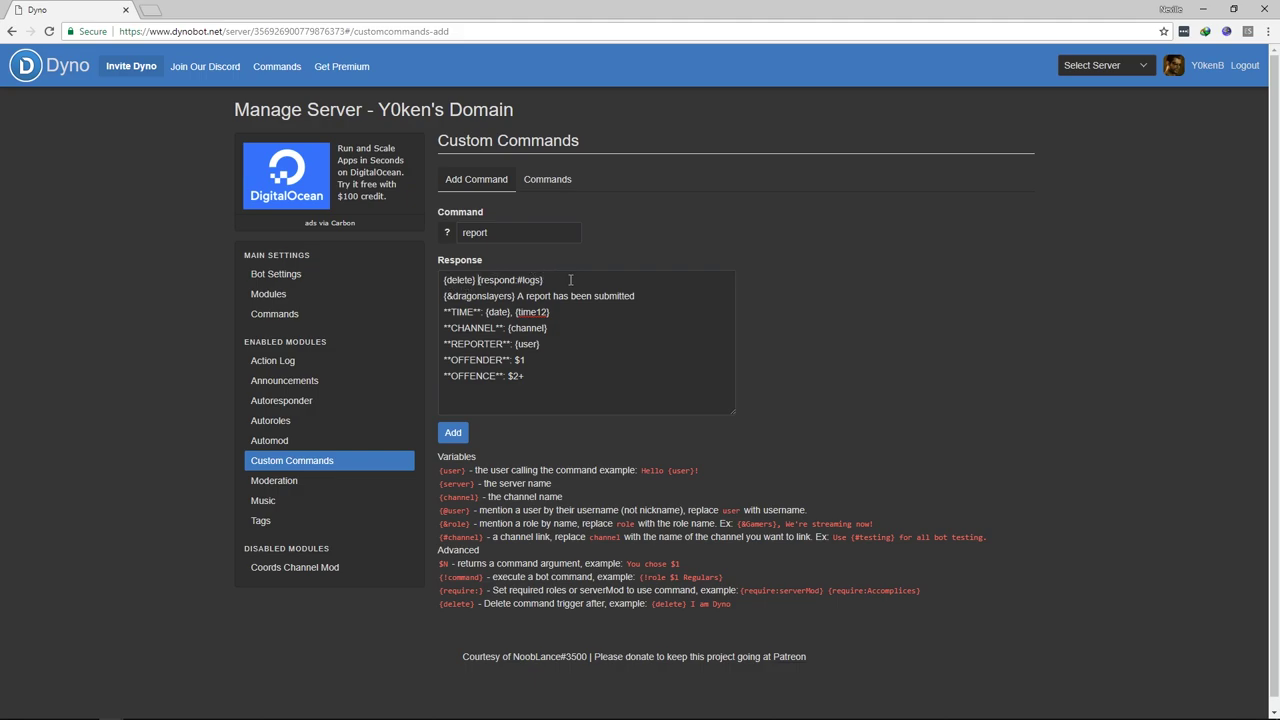
click(570, 280)
key(Delete)
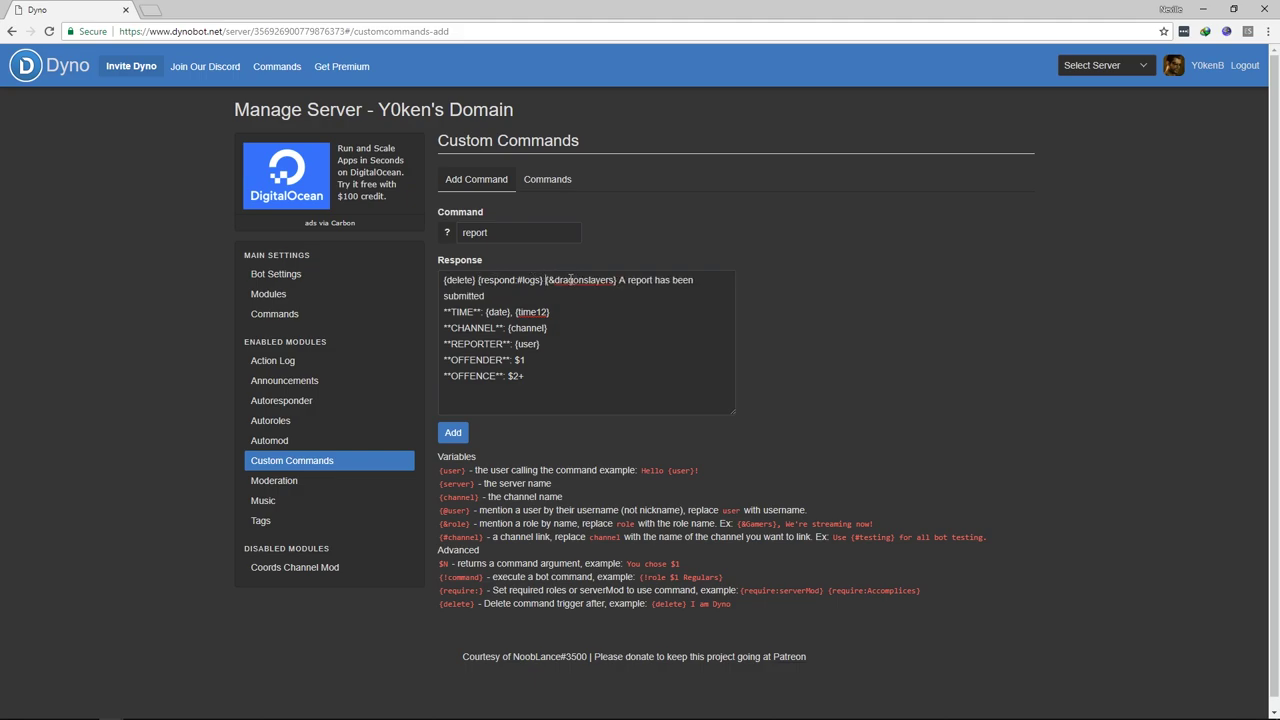
key(BackSpace)
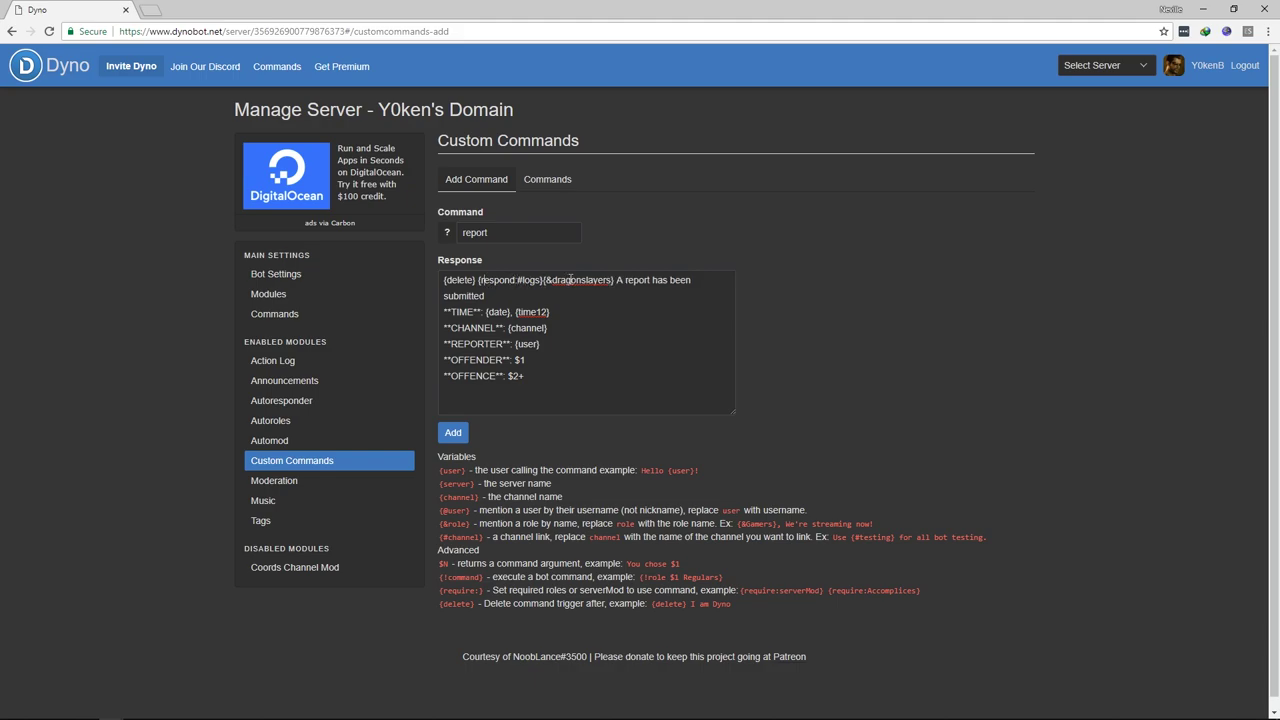
key(BackSpace)
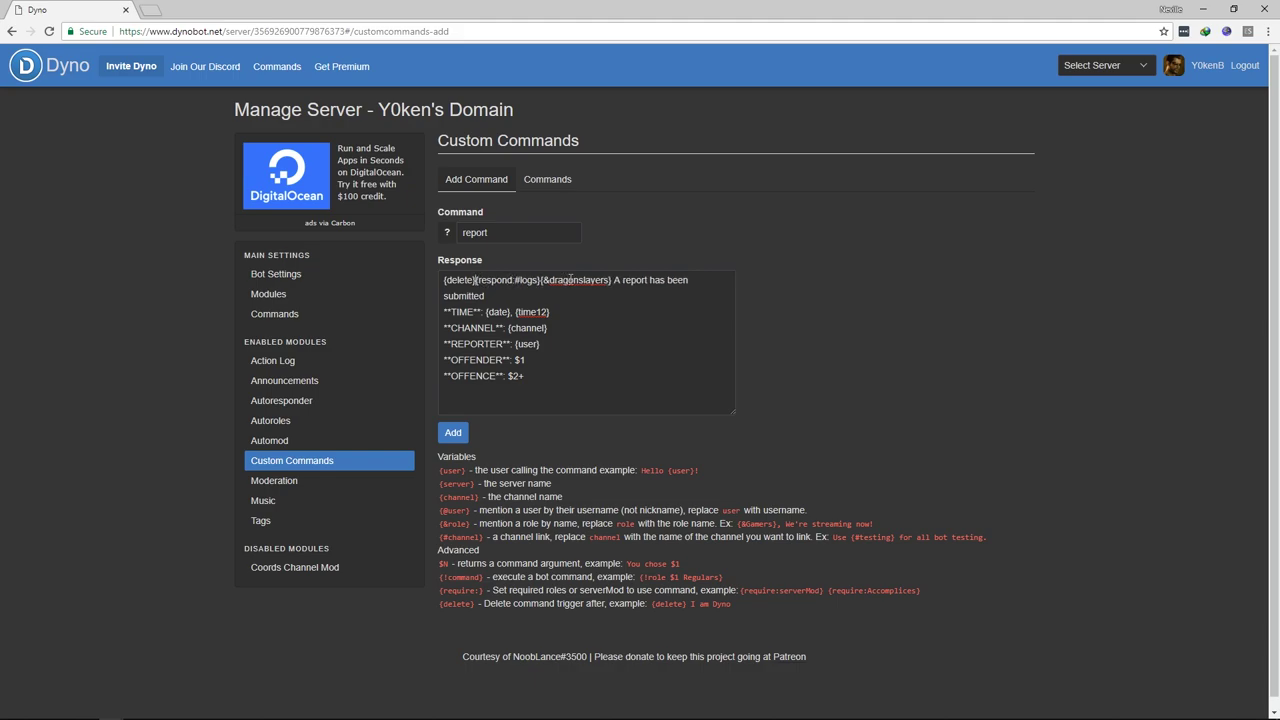
key(Return)
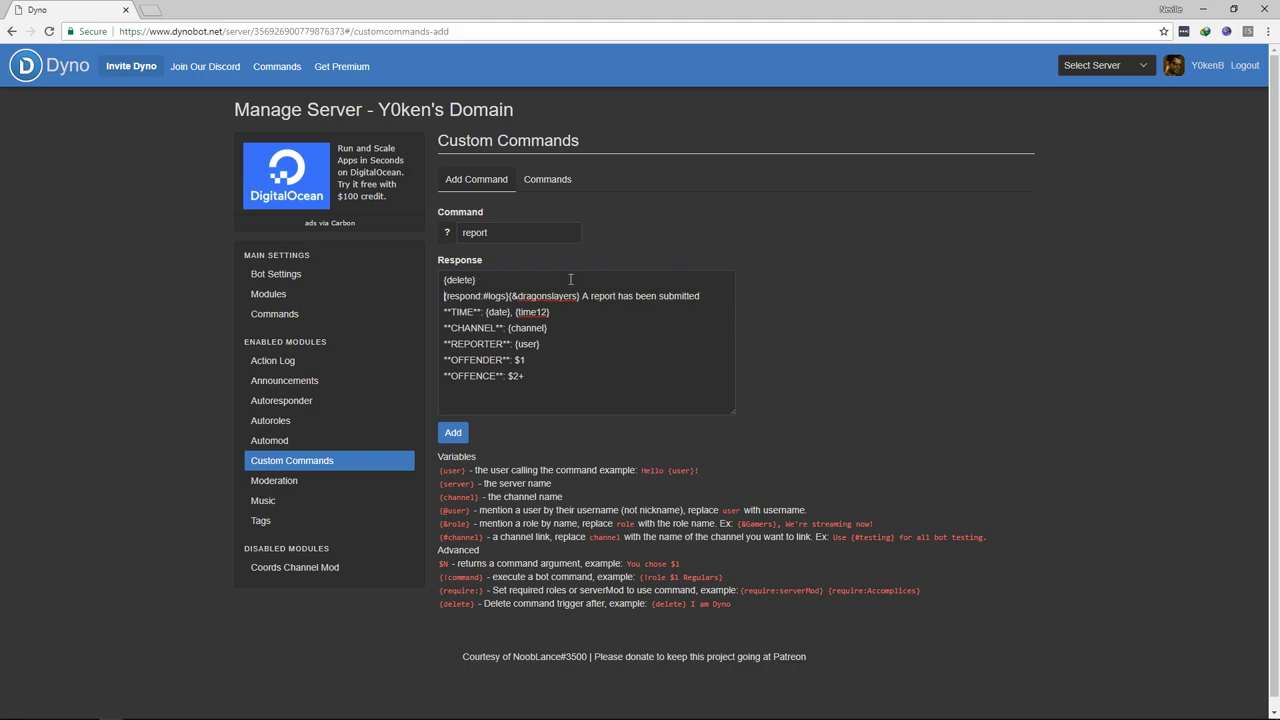
key(Return)
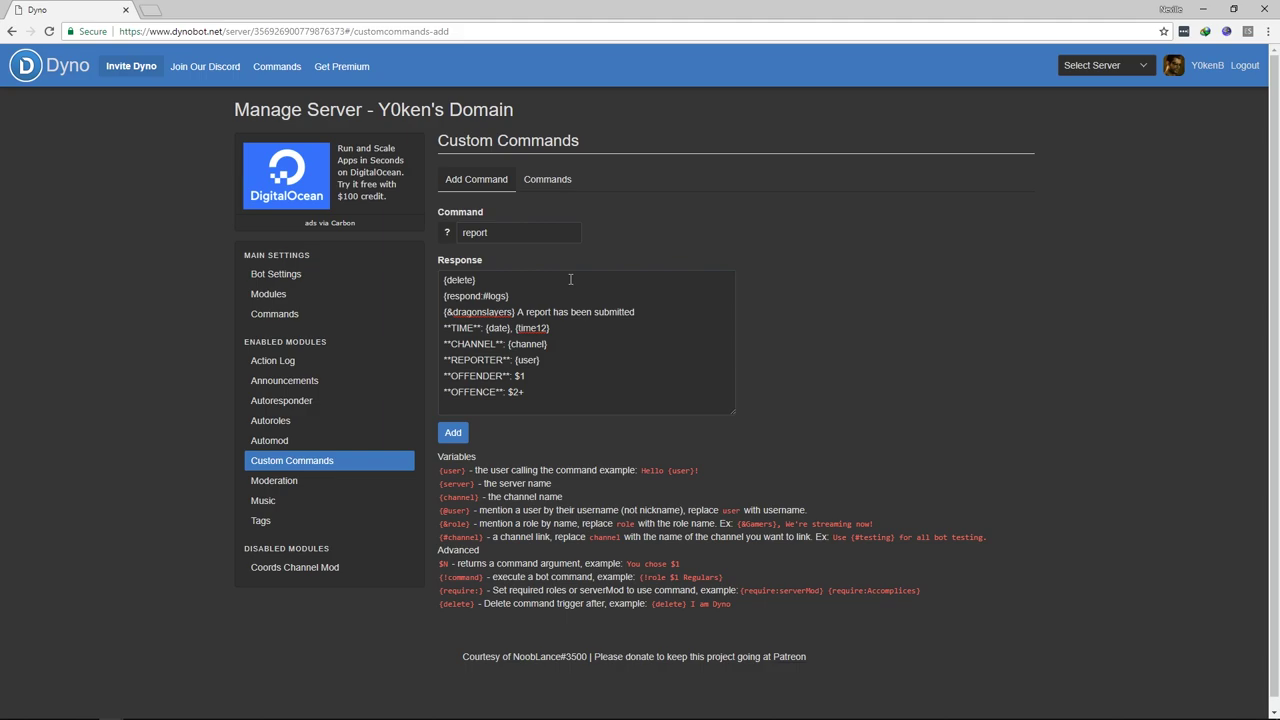
key(BackSpace)
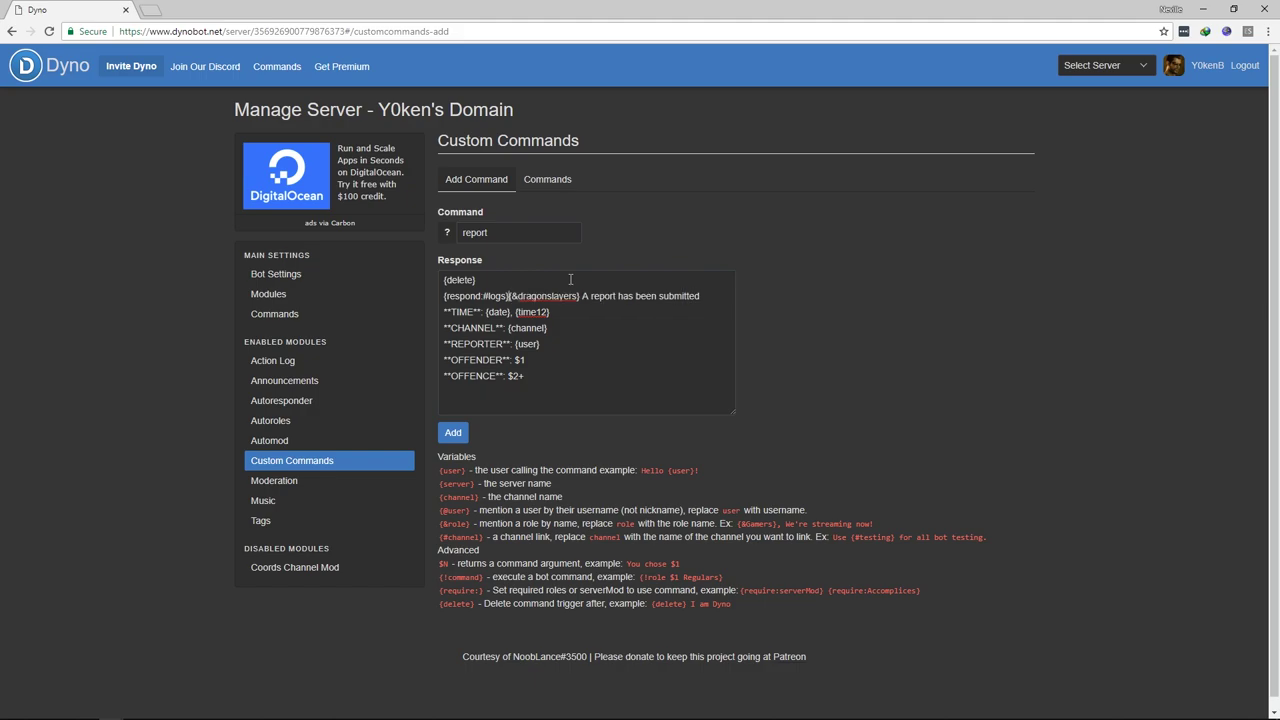
key(Return)
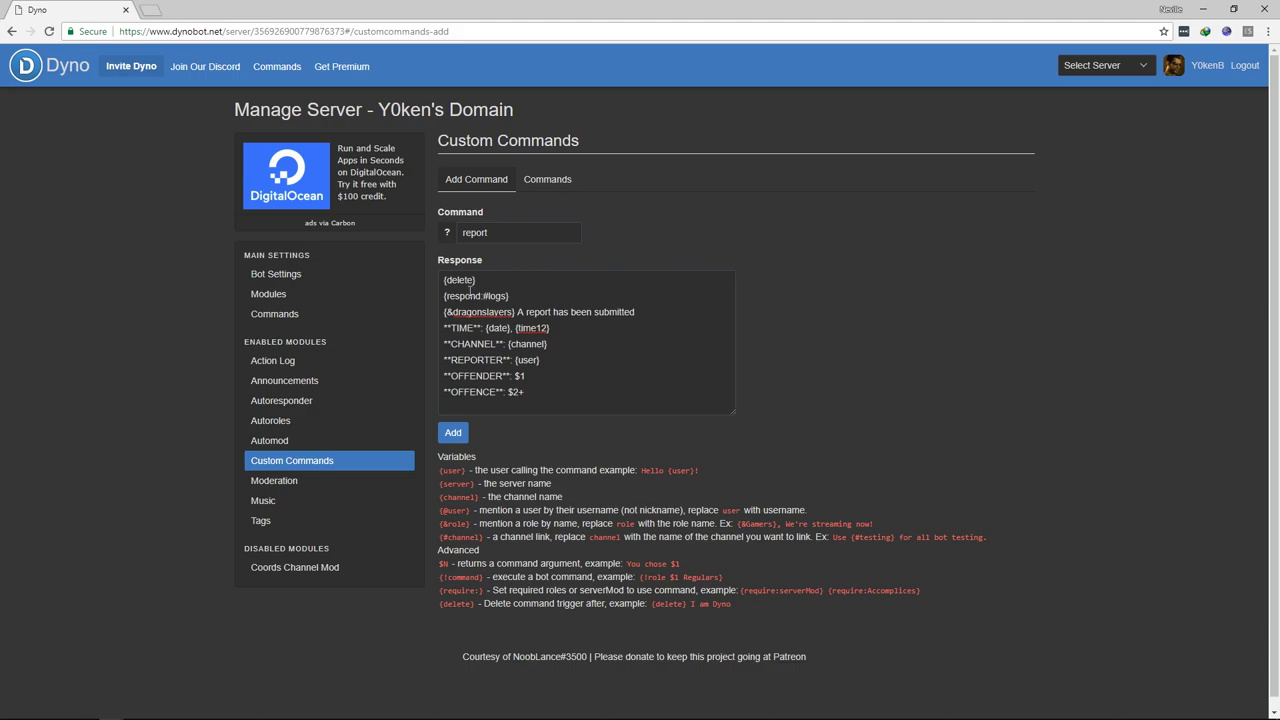
Try joining the CHANNEL line onto the TIME line of the response, and put it back on its own line.
drag(443, 280, 689, 311)
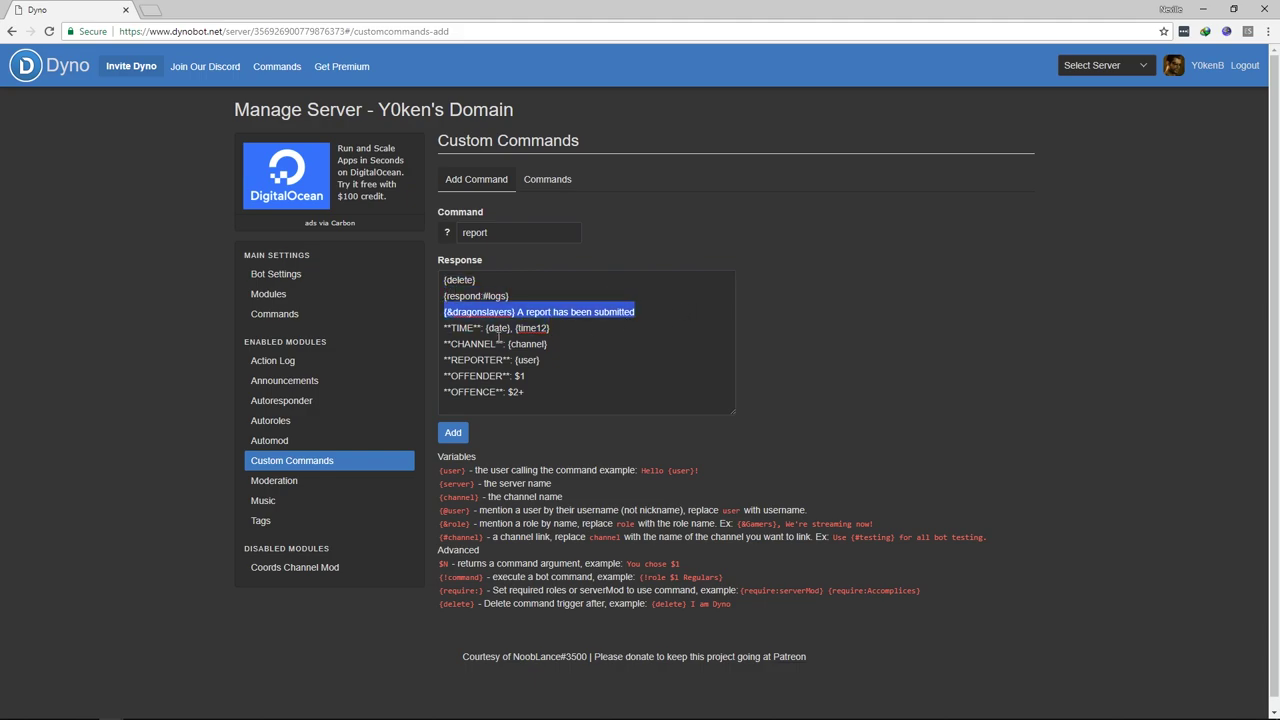
drag(444, 327, 594, 379)
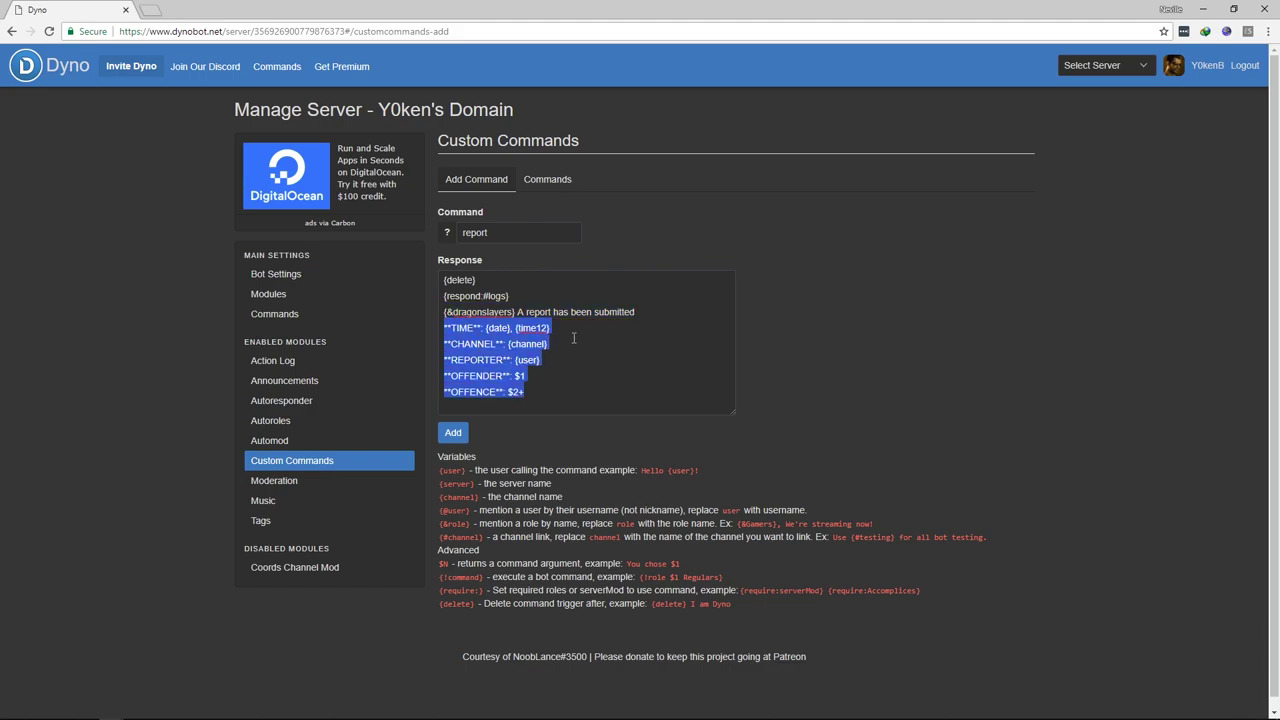
click(540, 359)
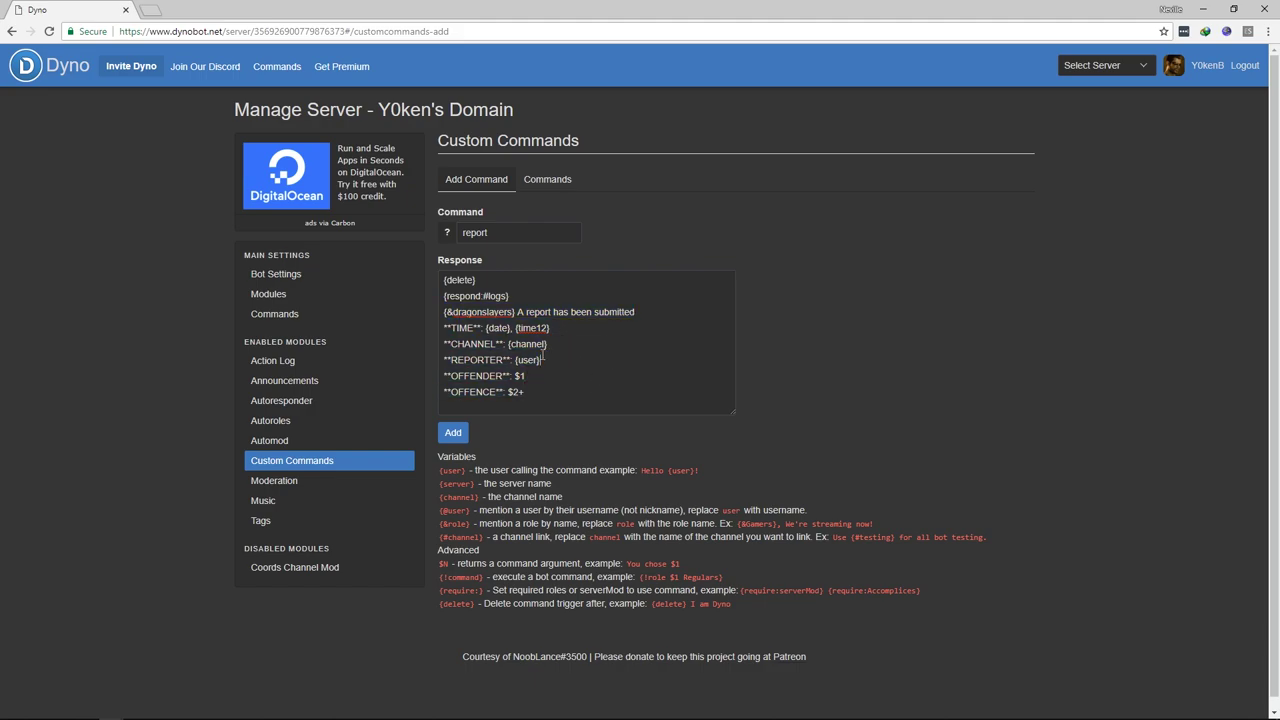
key(Delete)
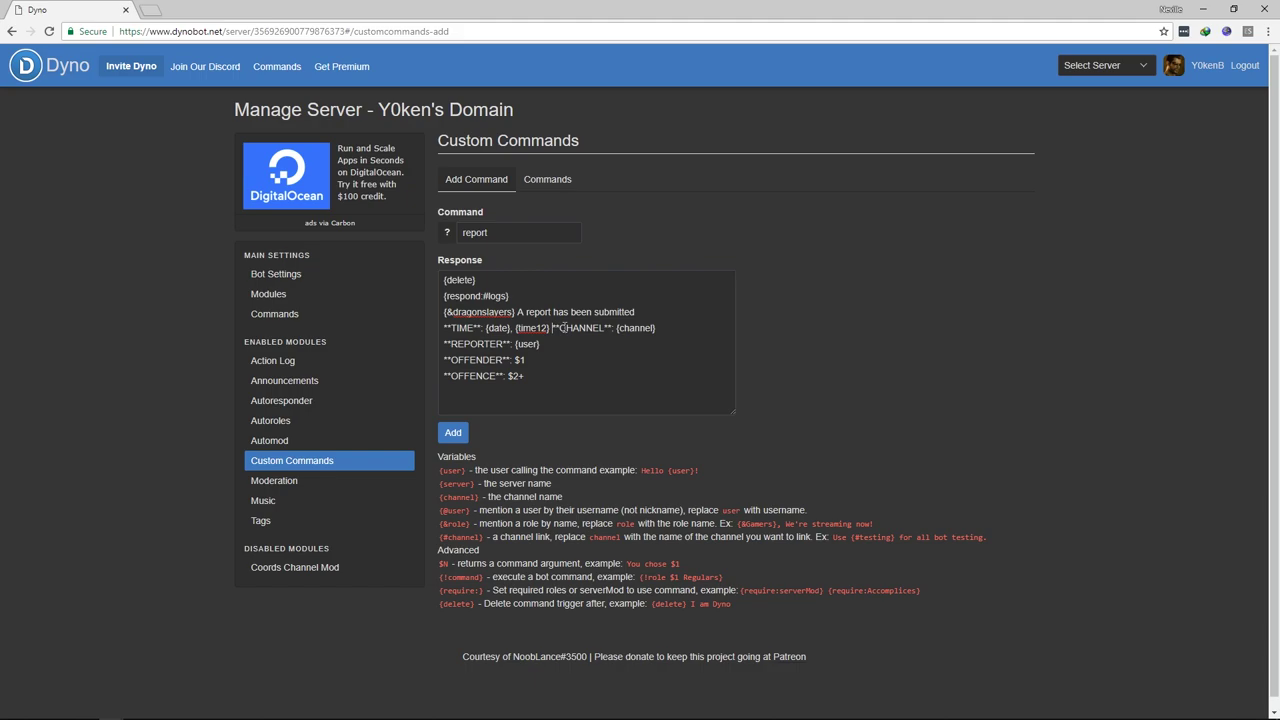
key(Return)
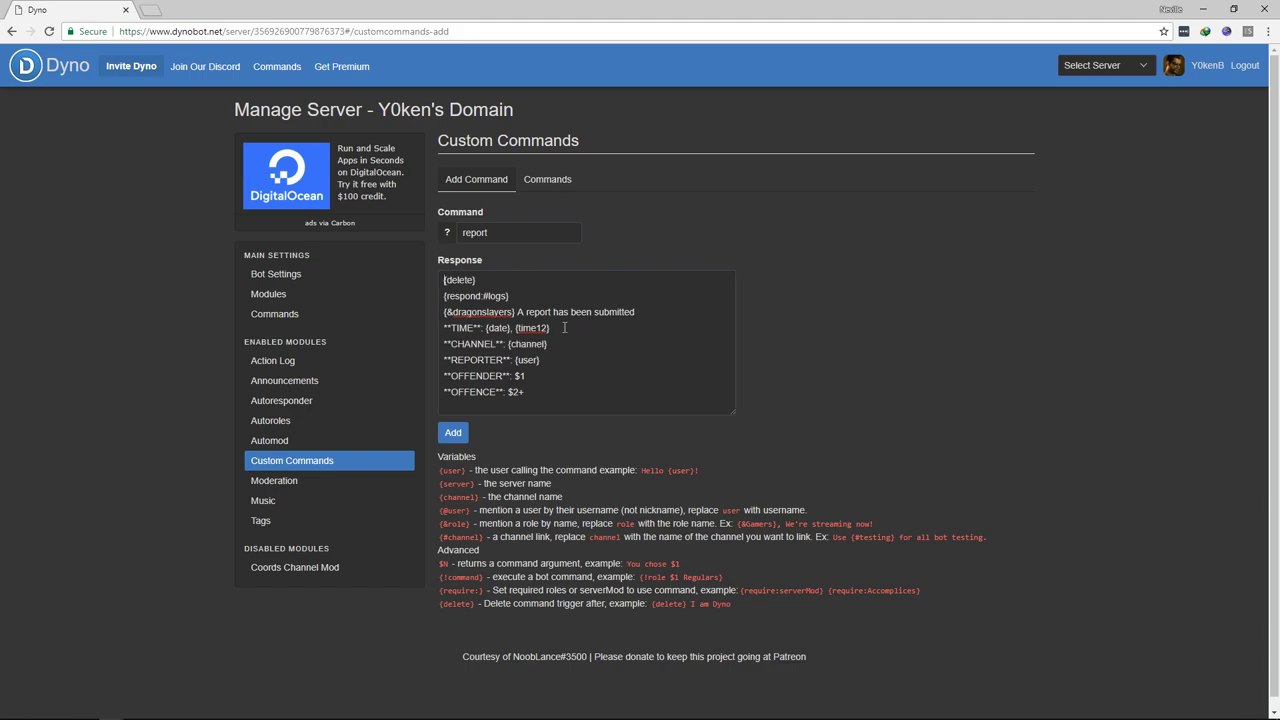
Review the {respond:#logs} and {delete} lines at the start of the report response.
key(Up)
key(Up)
key(shift+End)
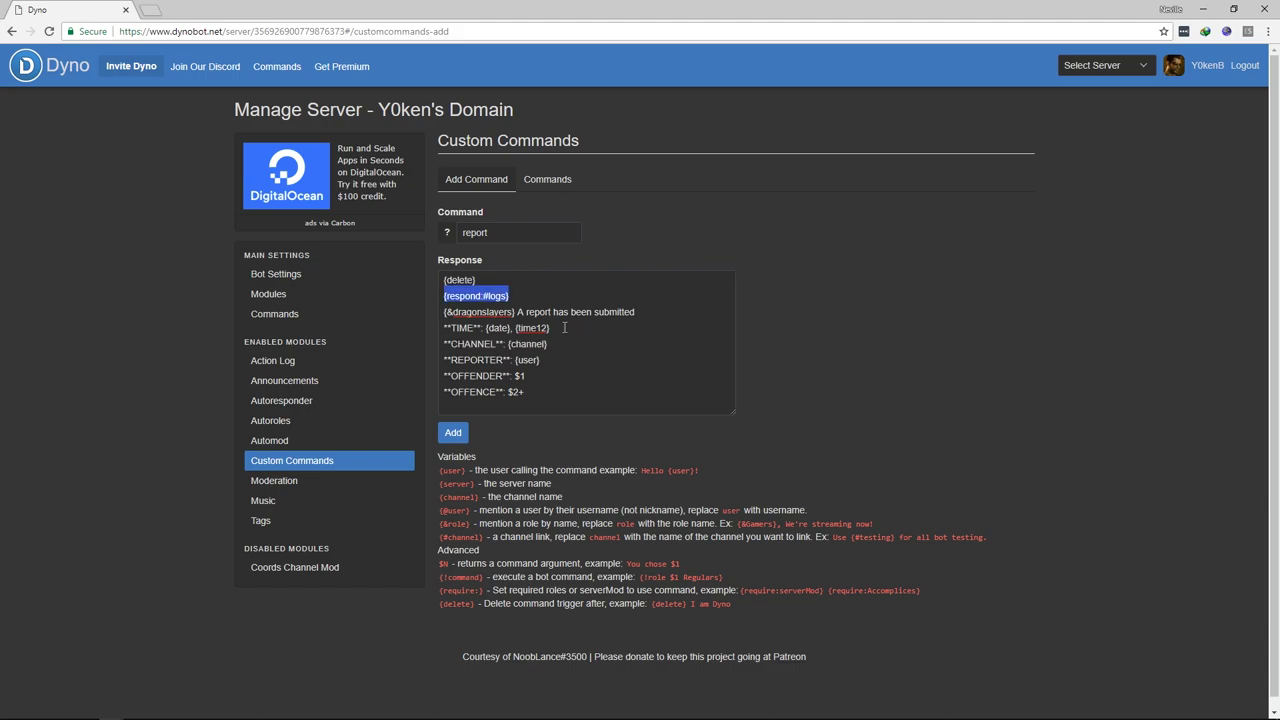
key(Up)
key(shift+Home)
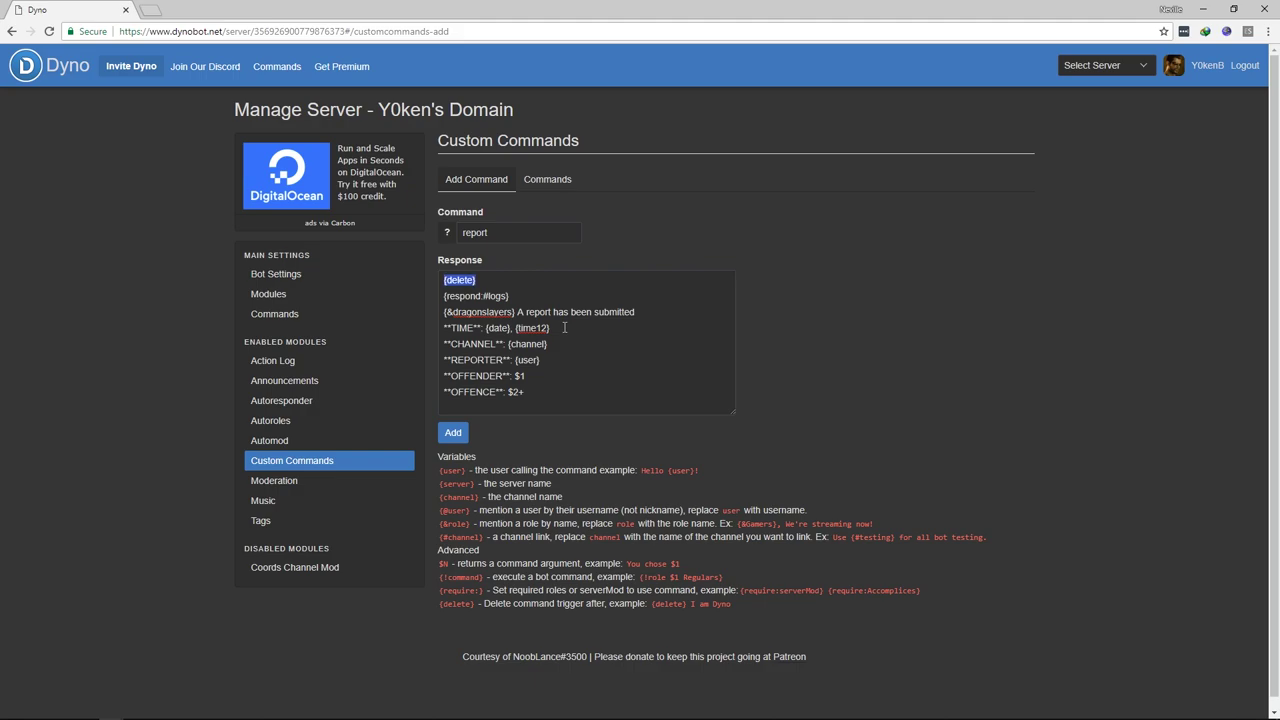
key(Left)
key(Down)
key(Down)
key(Down)
Add the ?report command and check its saved response in the list of custom commands.
click(447, 435)
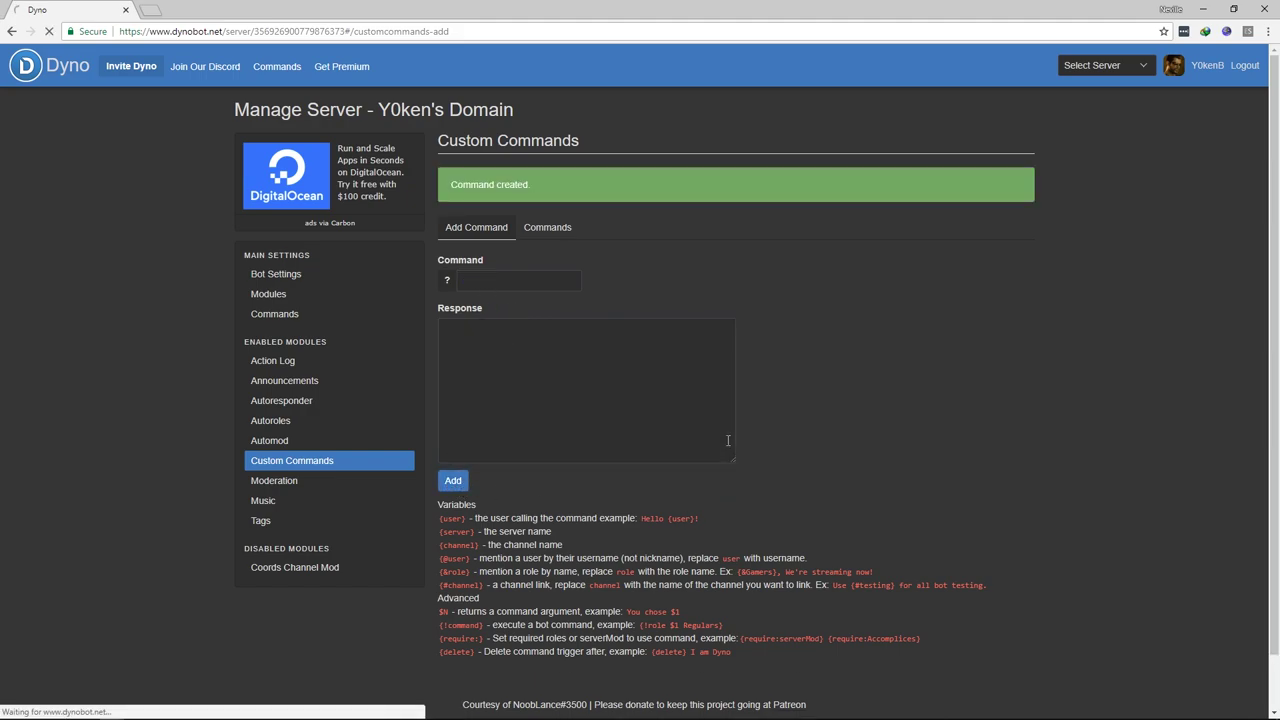
click(548, 180)
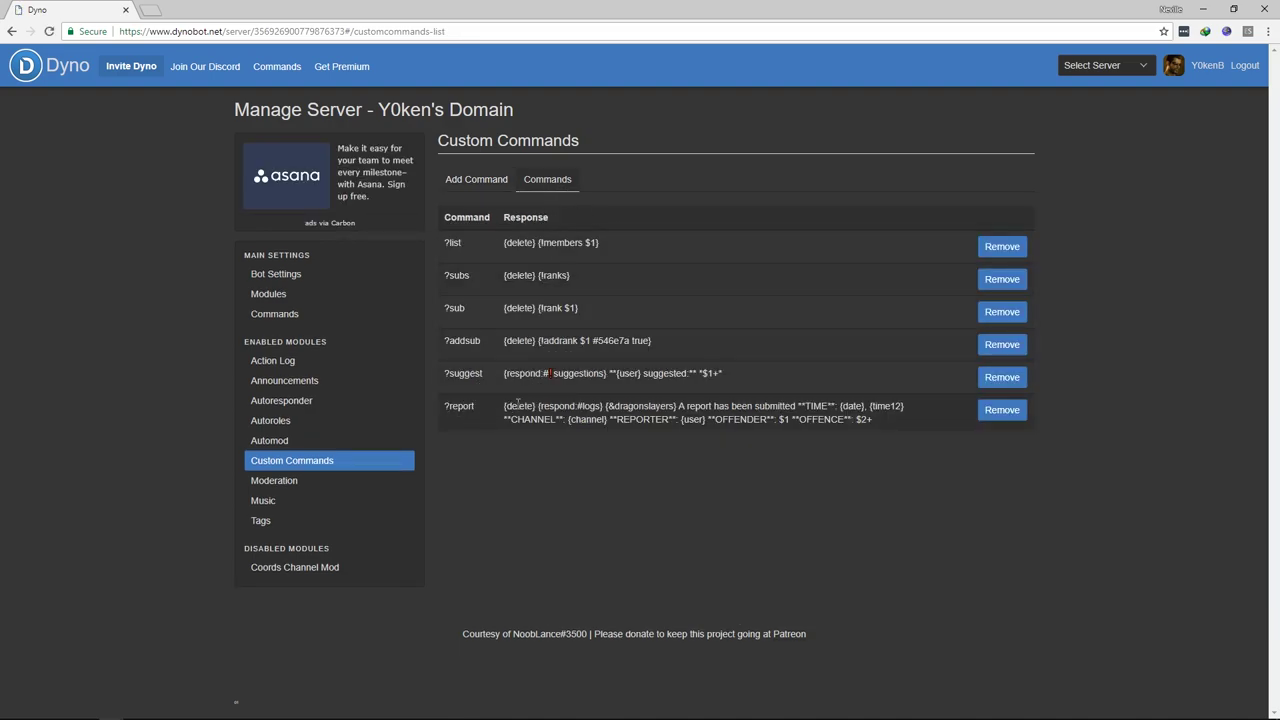
drag(504, 408, 697, 409)
drag(879, 420, 504, 408)
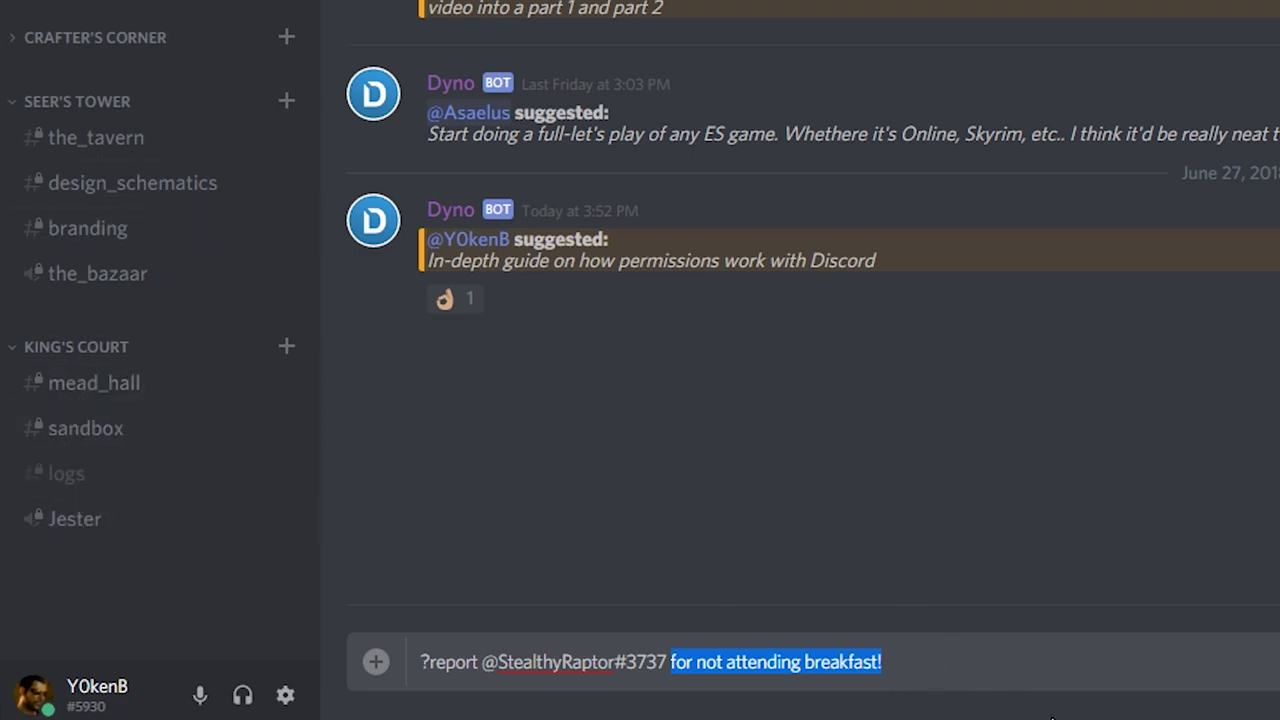
Switch to Discord, send the drafted ?report message and open the logs channel.
key(End)
key(Return)
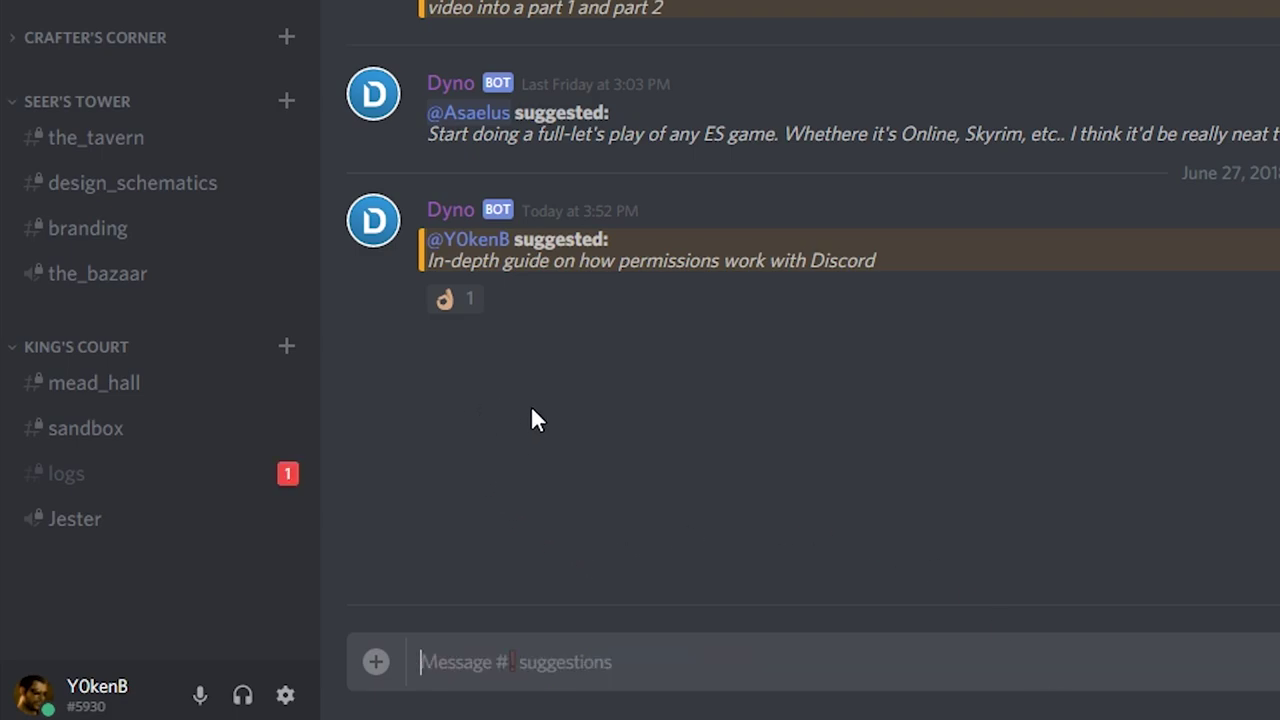
click(90, 484)
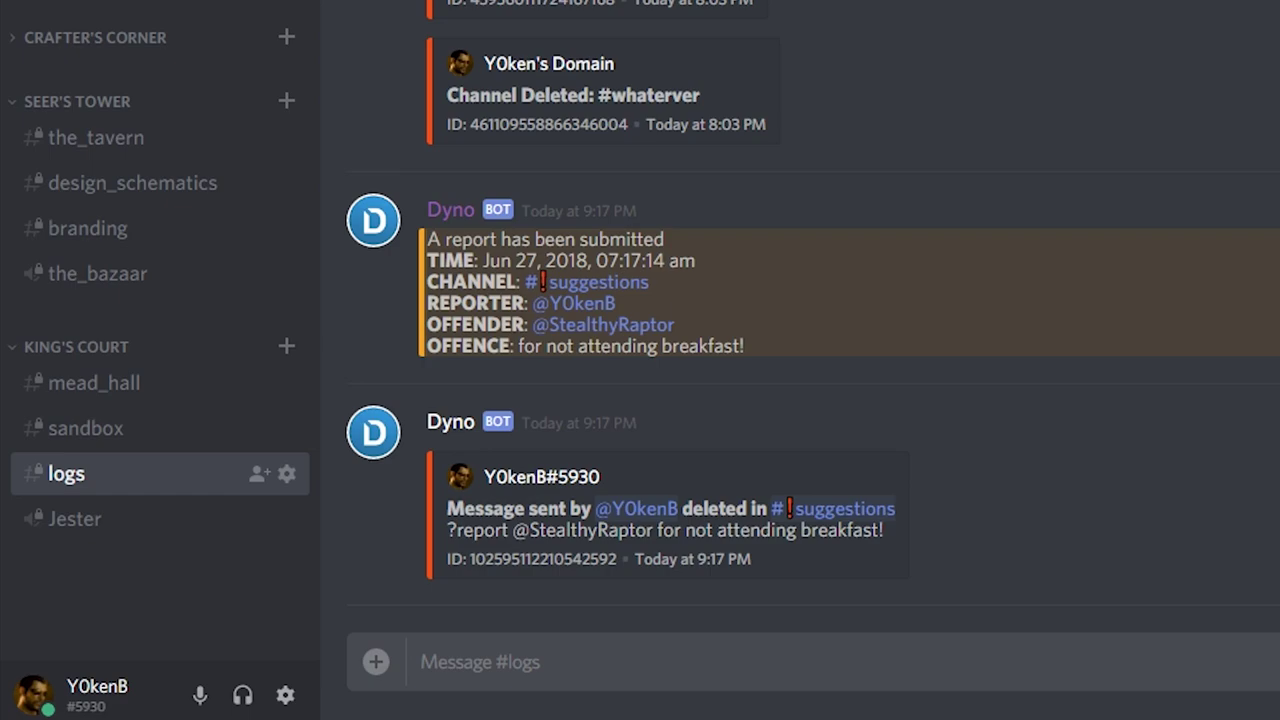
Examine the heading, time and offence text of Dyno's report in the logs channel.
drag(428, 238, 714, 226)
drag(482, 261, 740, 251)
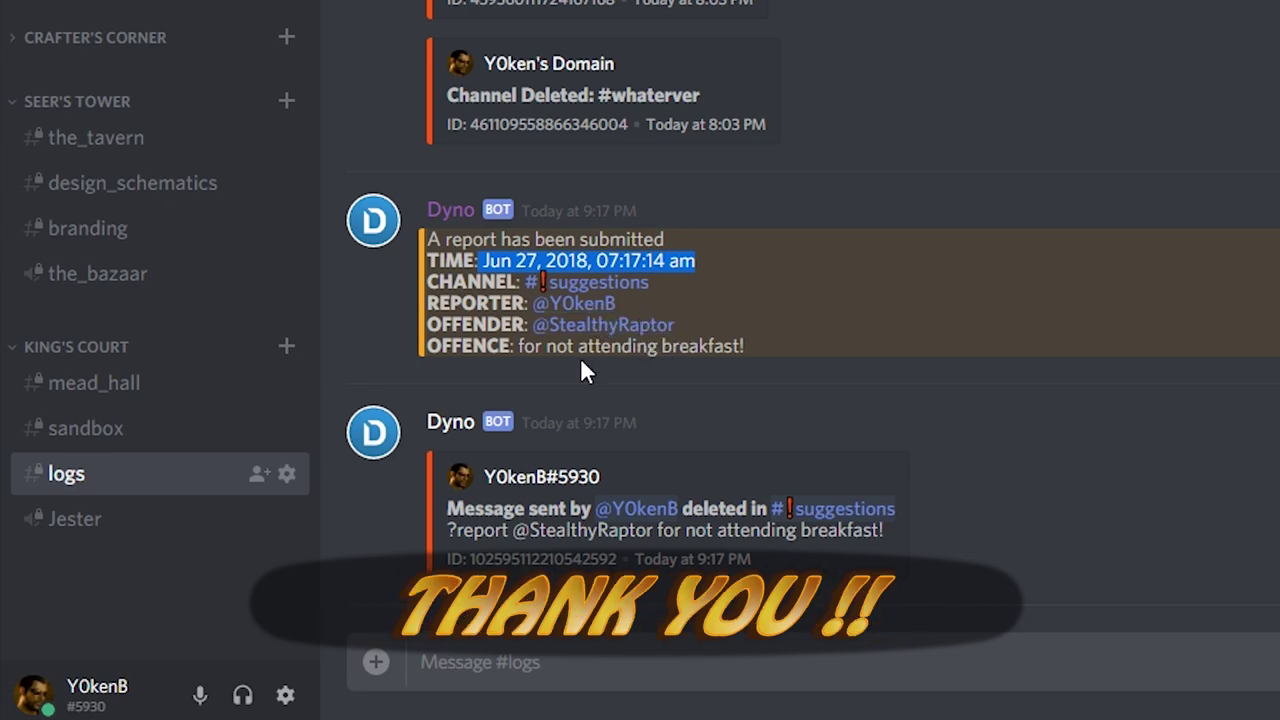
drag(516, 346, 794, 355)
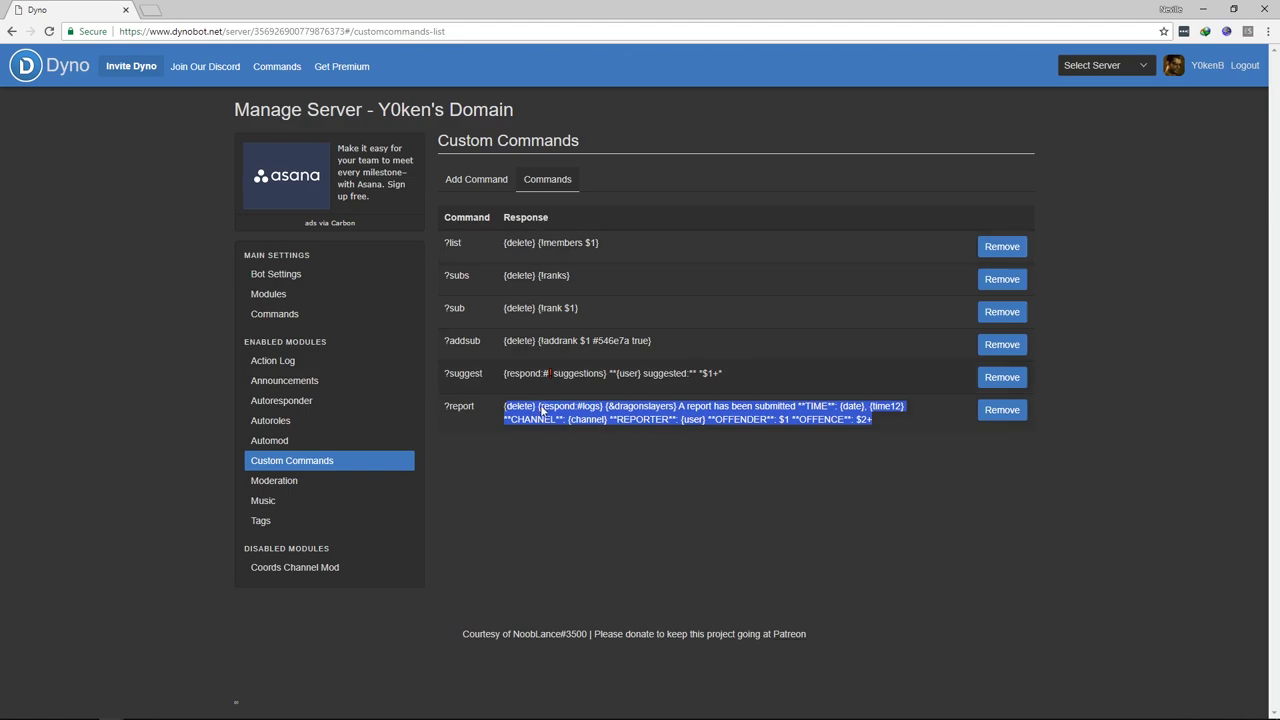
Switch back to the Dyno dashboard and review the {respond:#logs}, {&dragonslayers} and {date} parts of the saved ?report response.
click(574, 402)
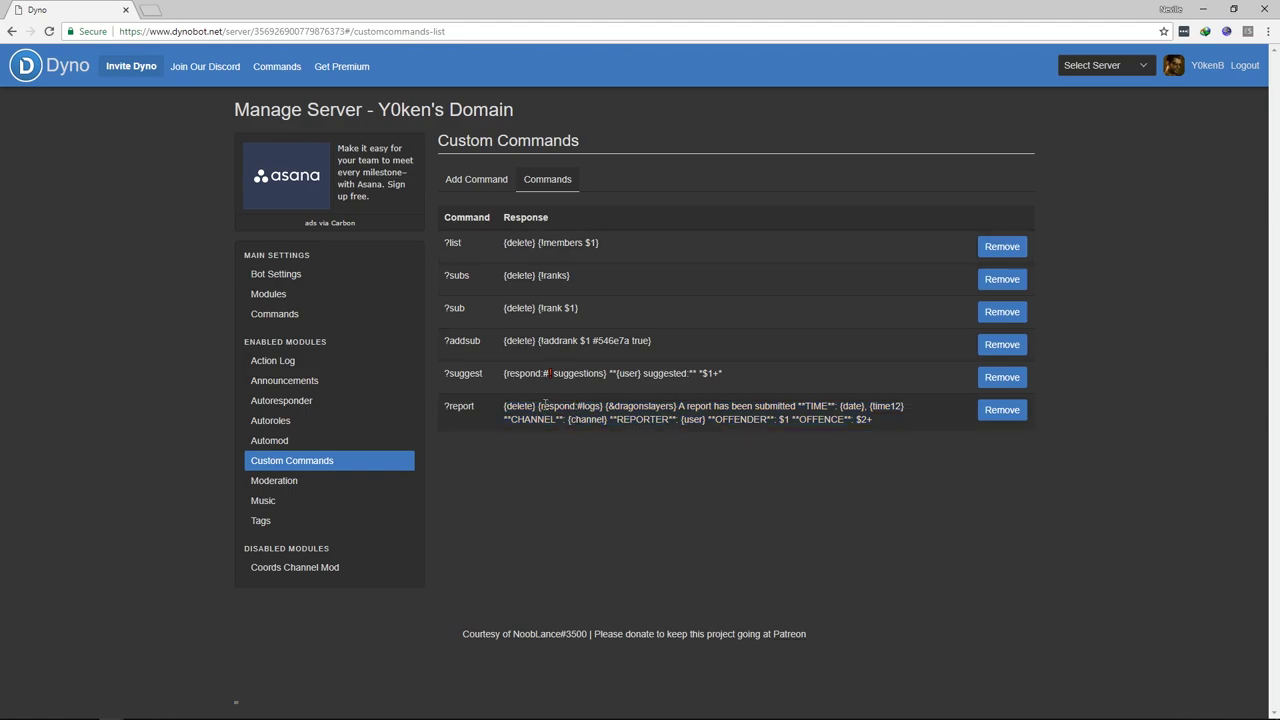
drag(539, 406, 603, 406)
drag(605, 406, 679, 406)
drag(840, 406, 868, 406)
Open the form for adding a custom command and review its reference of basic and advanced variables.
click(500, 192)
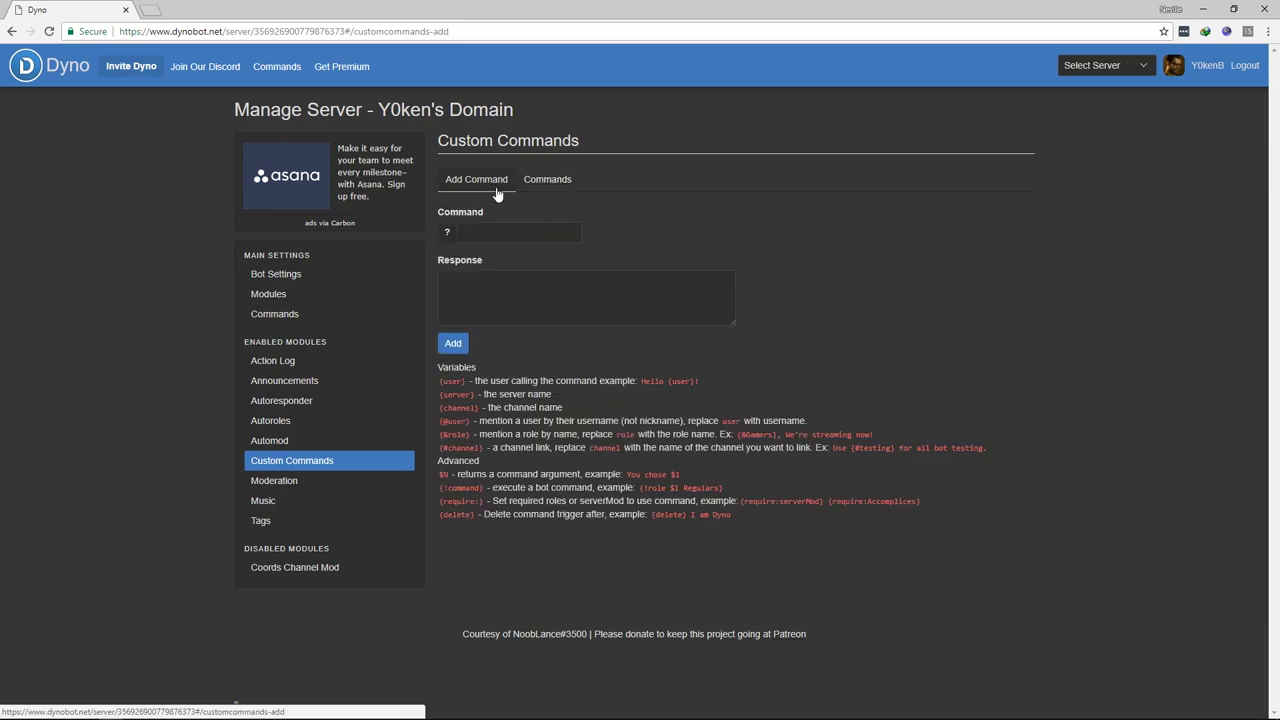
drag(437, 369, 803, 514)
click(752, 683)
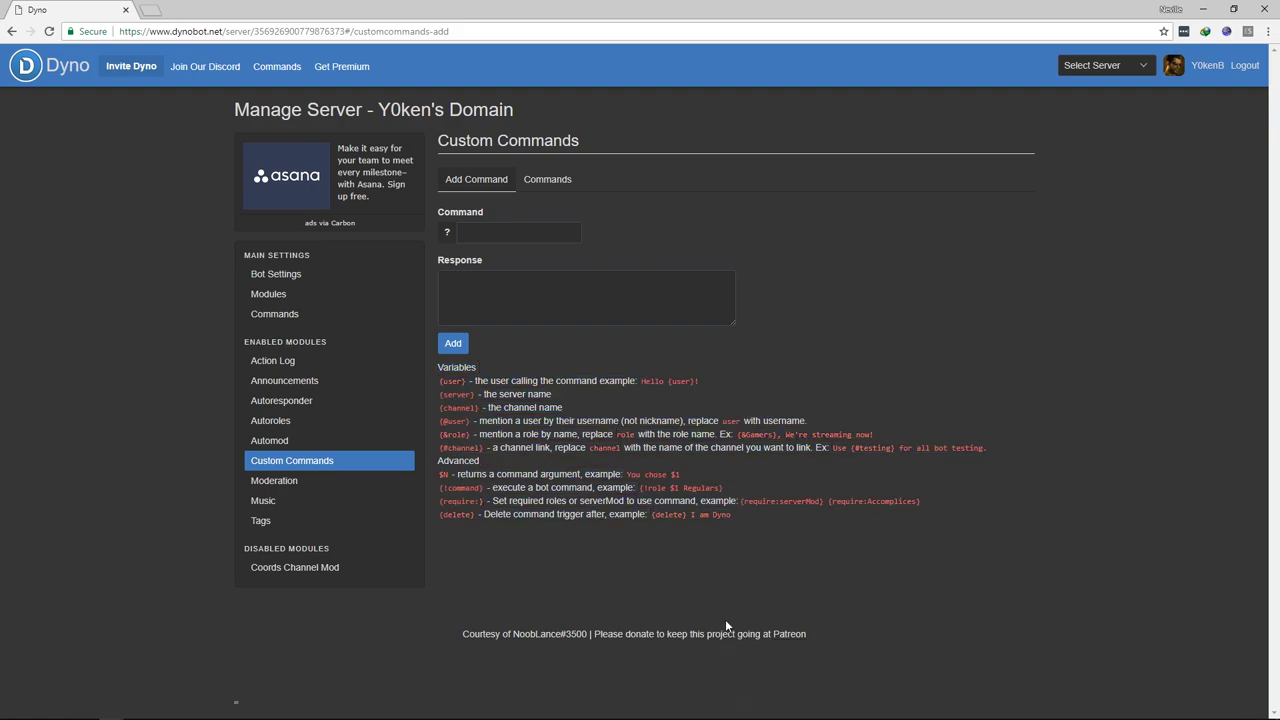